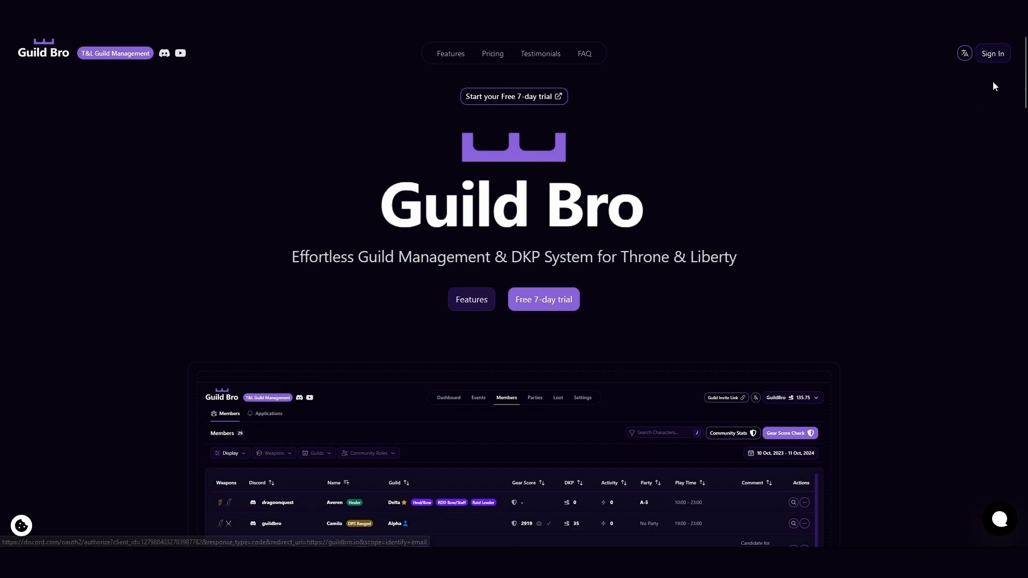
# Sign in with the Discord account and authorize GuildBro to access it.
pyautogui.click(993, 54)
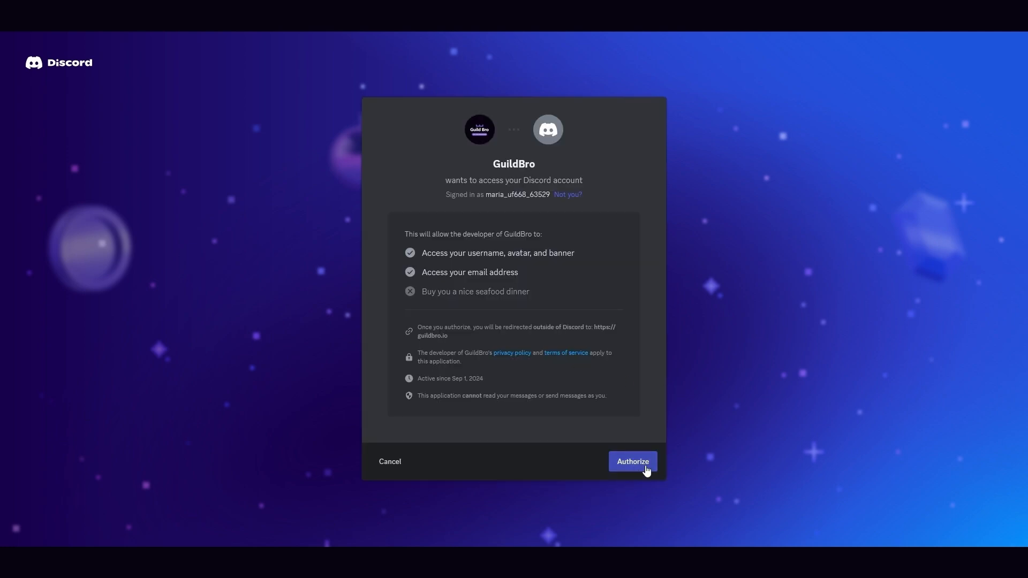
pyautogui.click(633, 462)
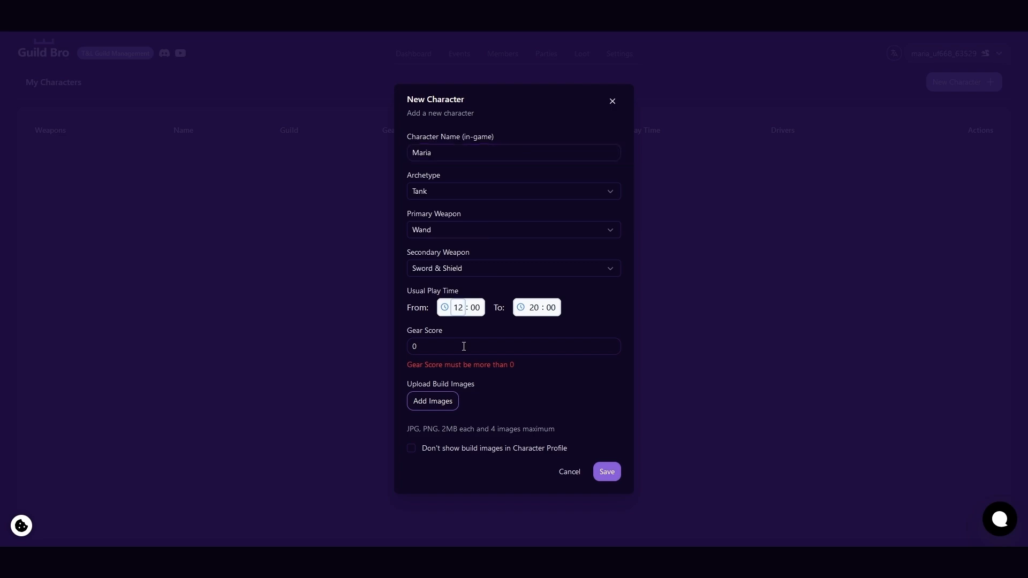
# Create a Tank character with Wand as primary and Sword & Shield as secondary weapon, play time 12:00 to 20:00 and gear score 1500.
pyautogui.click(514, 346)
pyautogui.press('BackSpace')
pyautogui.write('1')
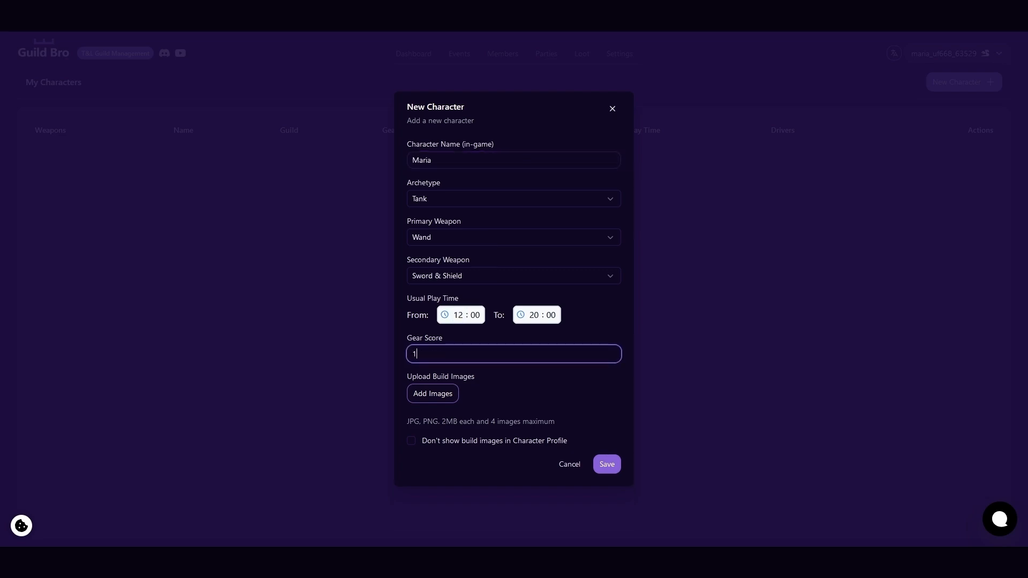
pyautogui.write('500')
pyautogui.click(610, 471)
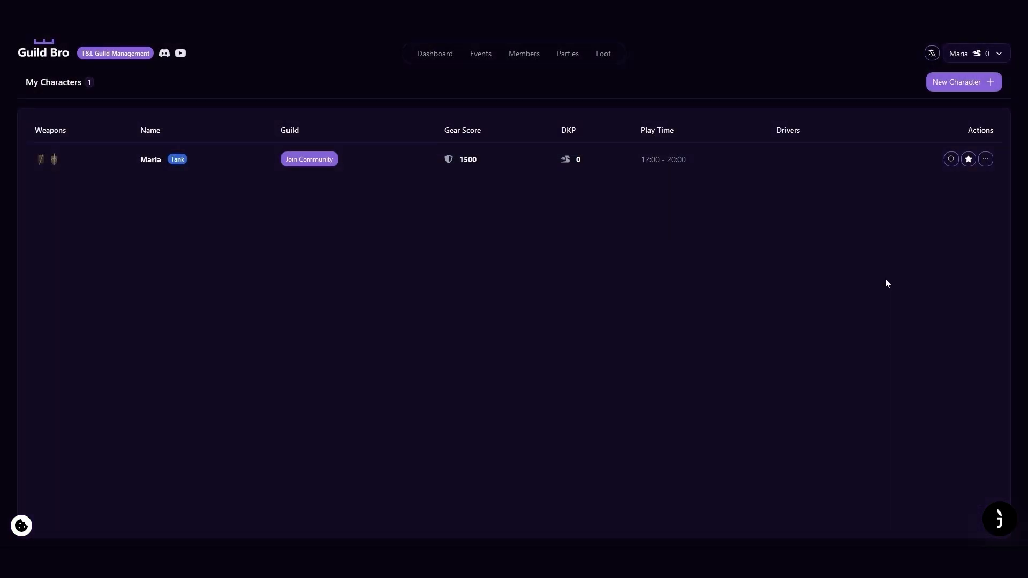
# Start a new community named TestCommunity with description New, a guild logo, region Europe Central and server Zarek.
pyautogui.click(999, 57)
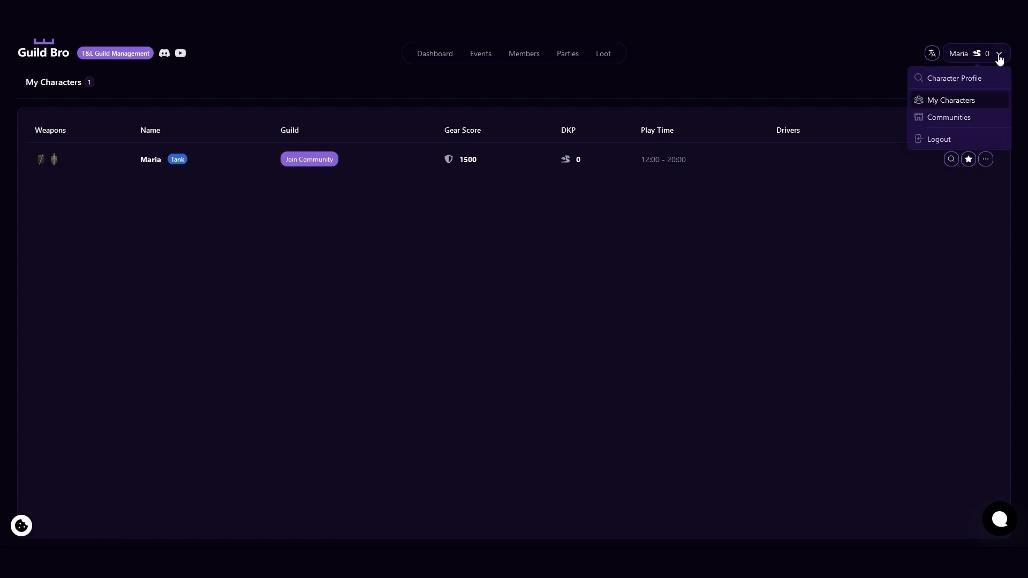
pyautogui.click(945, 122)
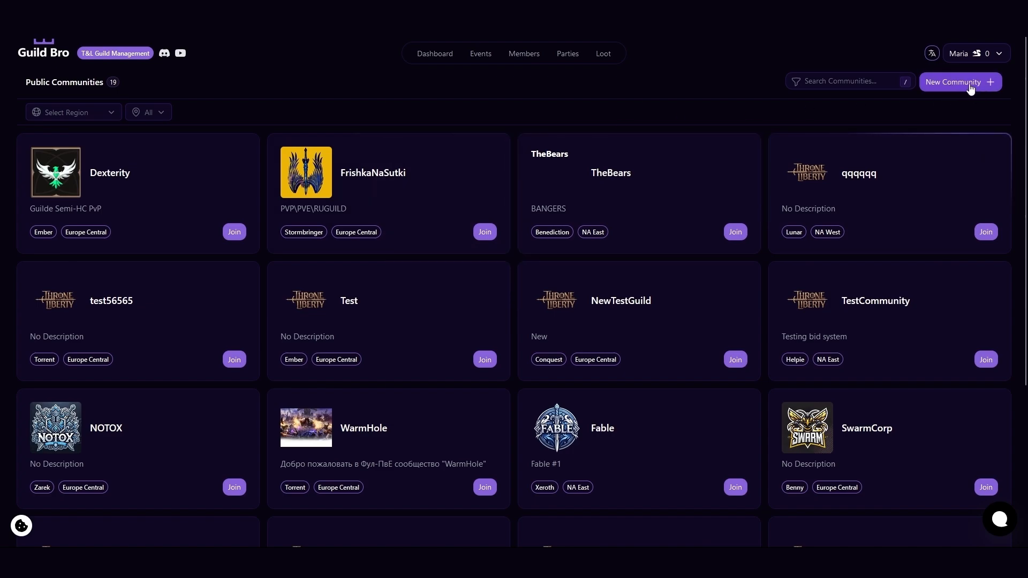
pyautogui.click(971, 86)
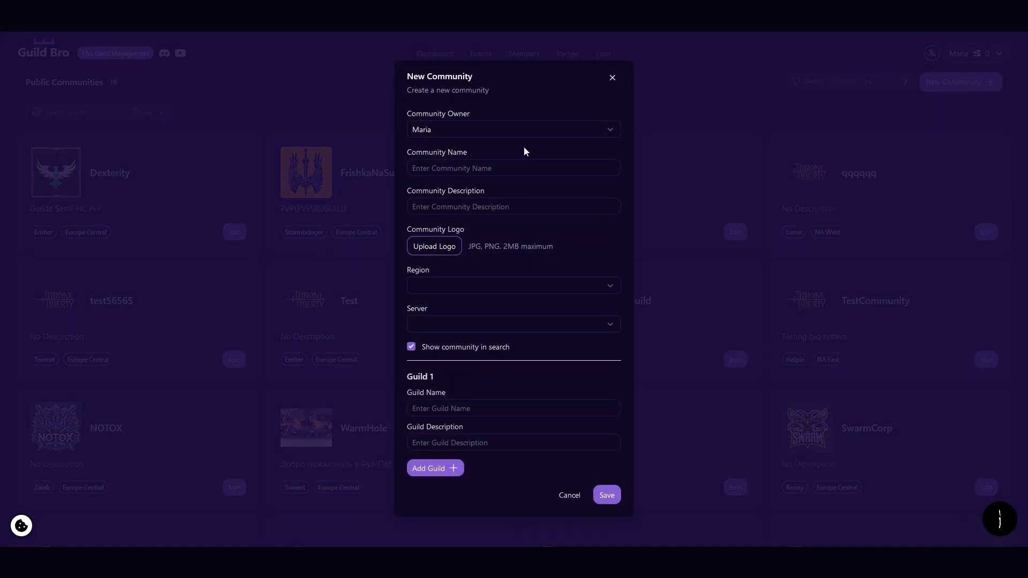
pyautogui.click(485, 168)
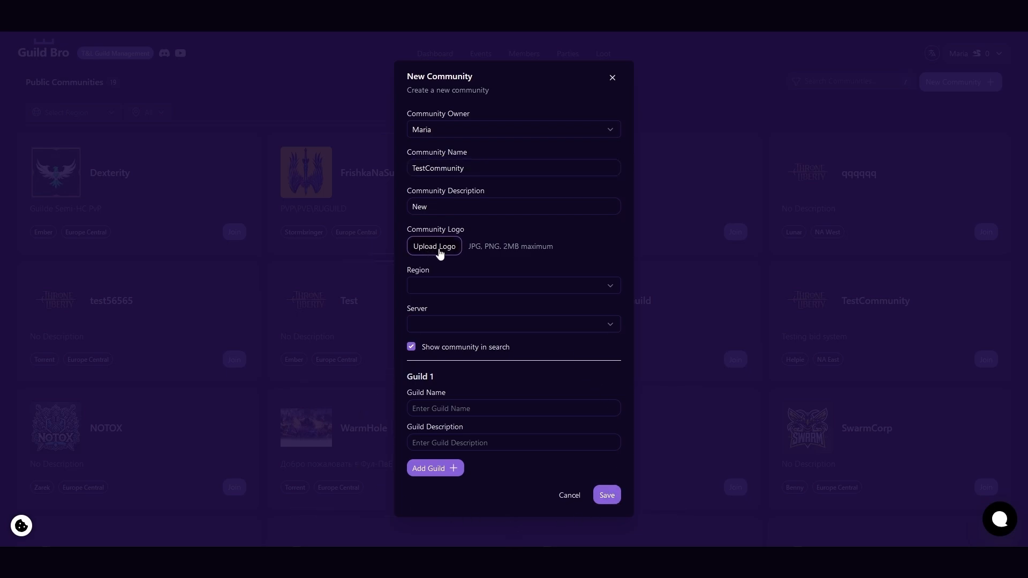
pyautogui.click(580, 316)
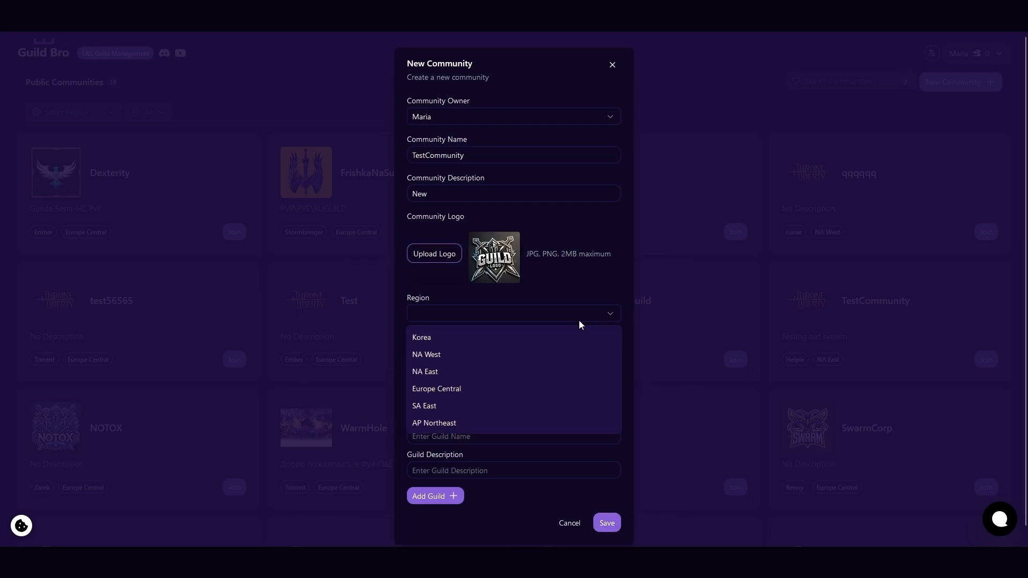
pyautogui.click(490, 389)
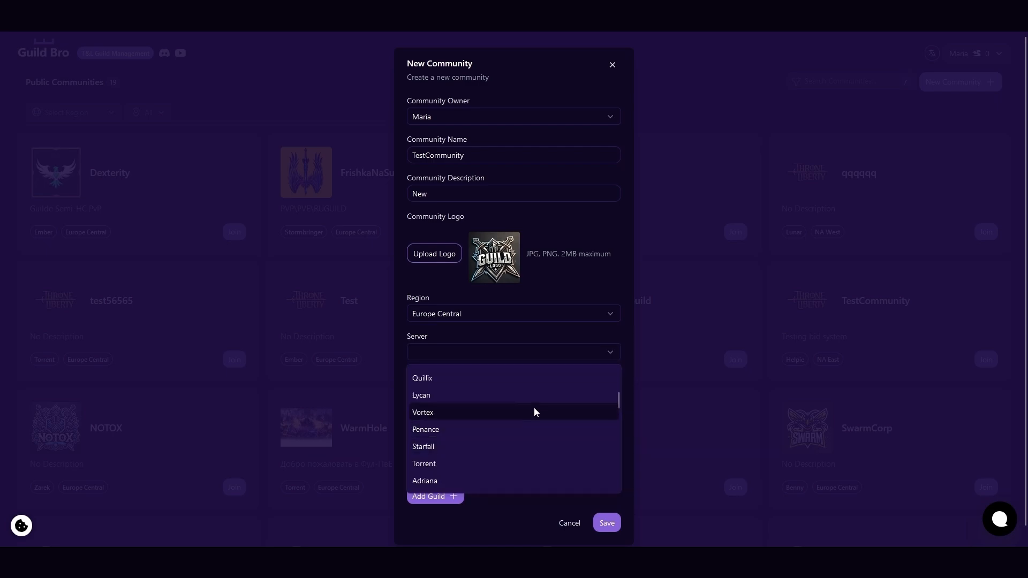
pyautogui.click(535, 410)
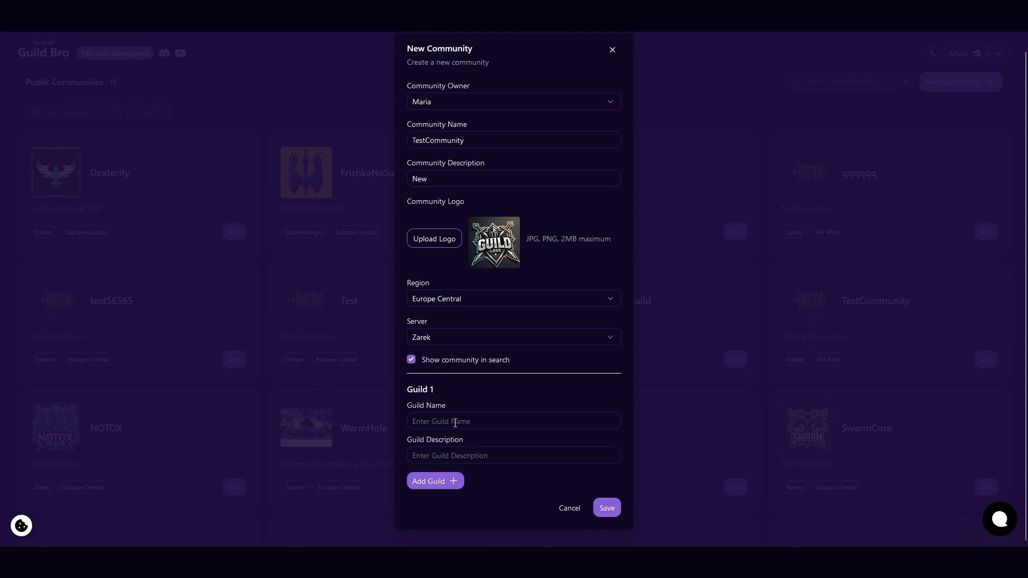
# Add the guilds New Guild 1, New Guild 2 and New Guild 3, each with description New, and save the community.
pyautogui.click(465, 423)
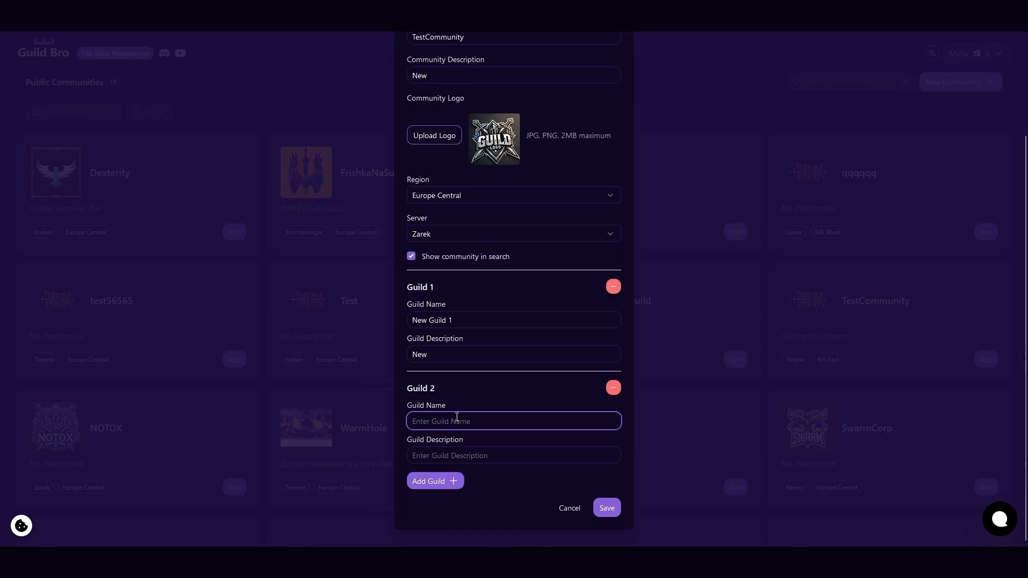
pyautogui.write('New Guild 2')
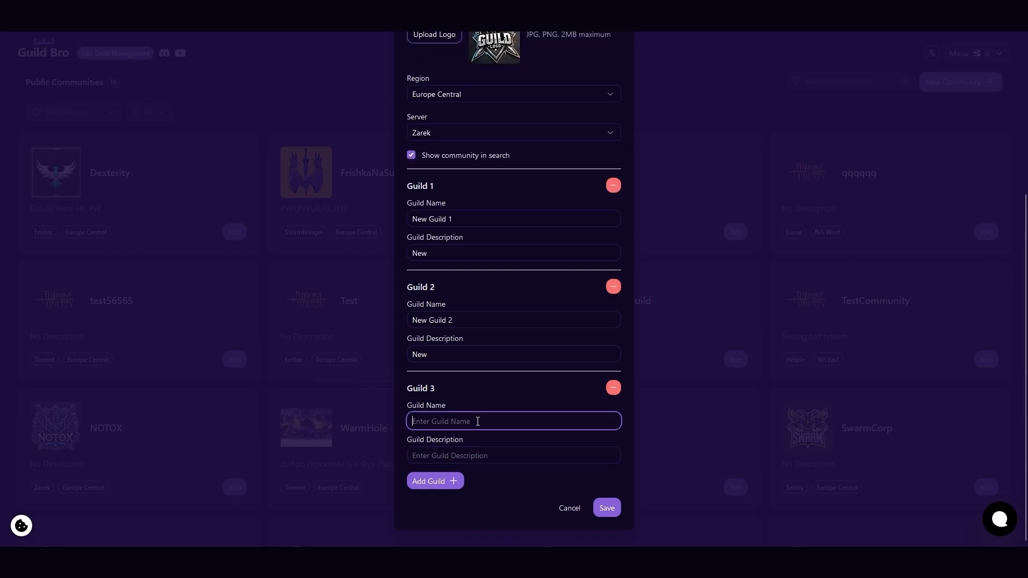
pyautogui.write('New Guild 3')
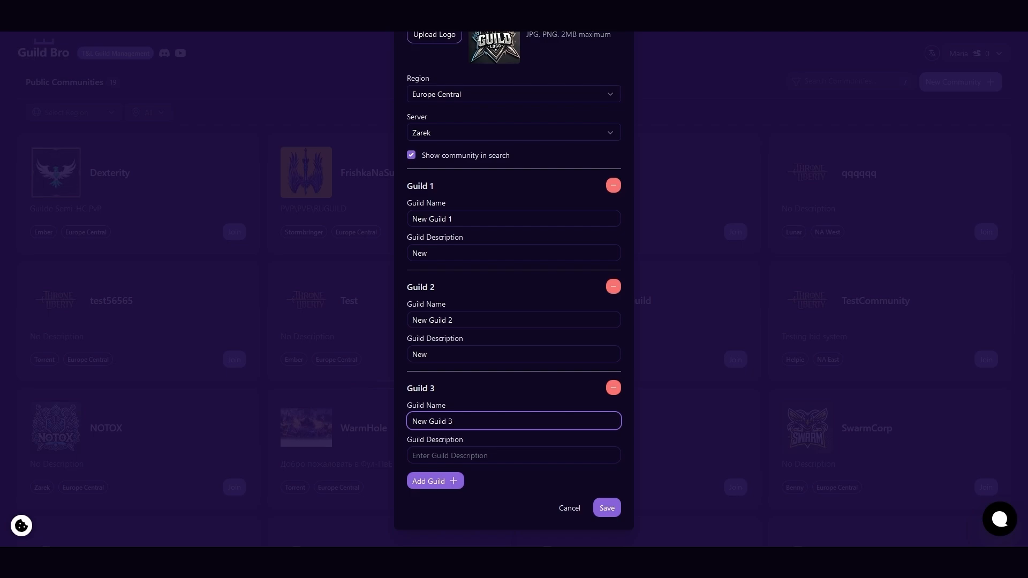
pyautogui.press('Tab')
pyautogui.write('New')
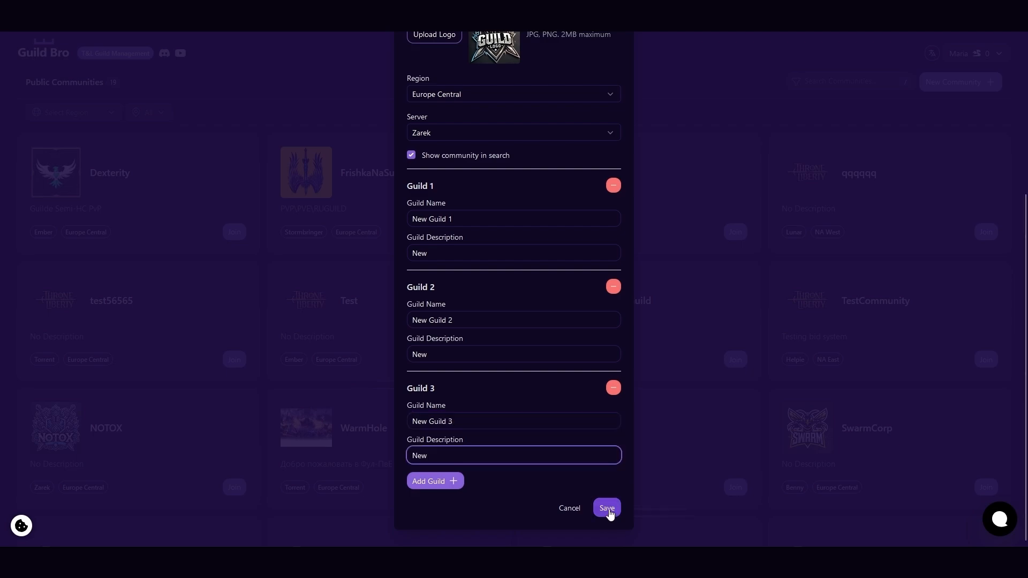
pyautogui.click(608, 511)
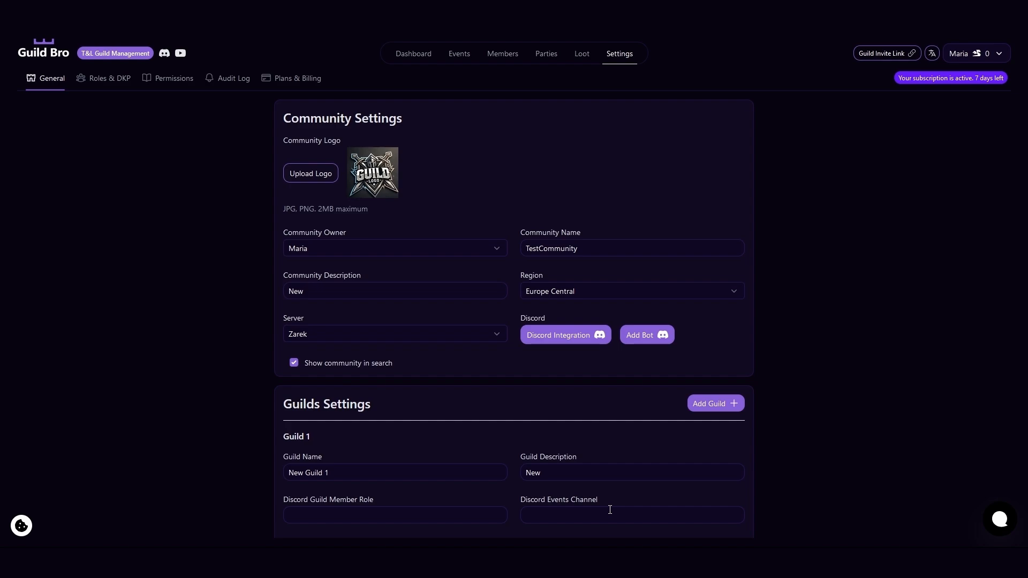
# Authorize the Discord integration in the community settings and choose the owner's Discord server for it.
pyautogui.scroll(-2, 532, 383)
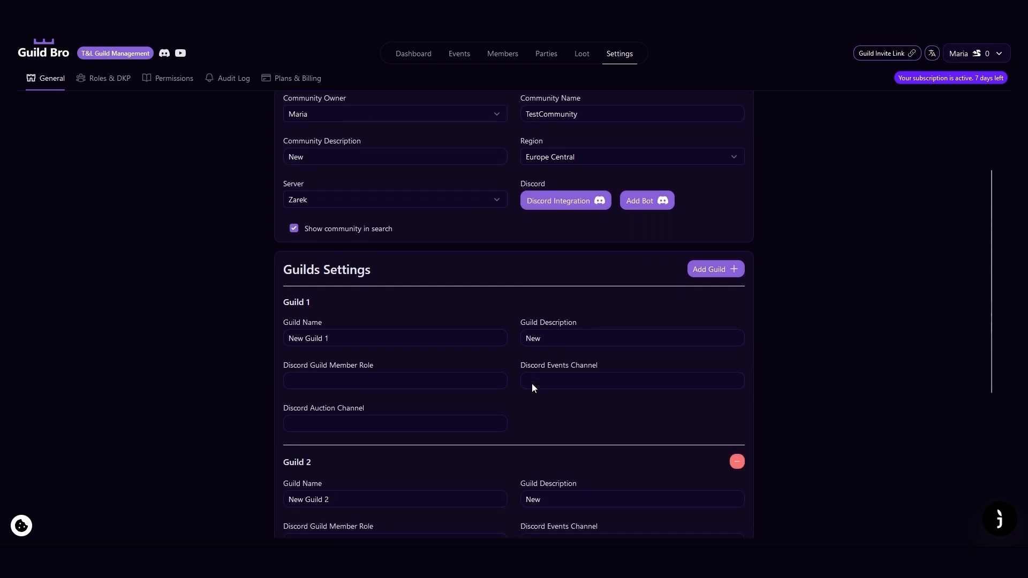
pyautogui.scroll(2, 532, 384)
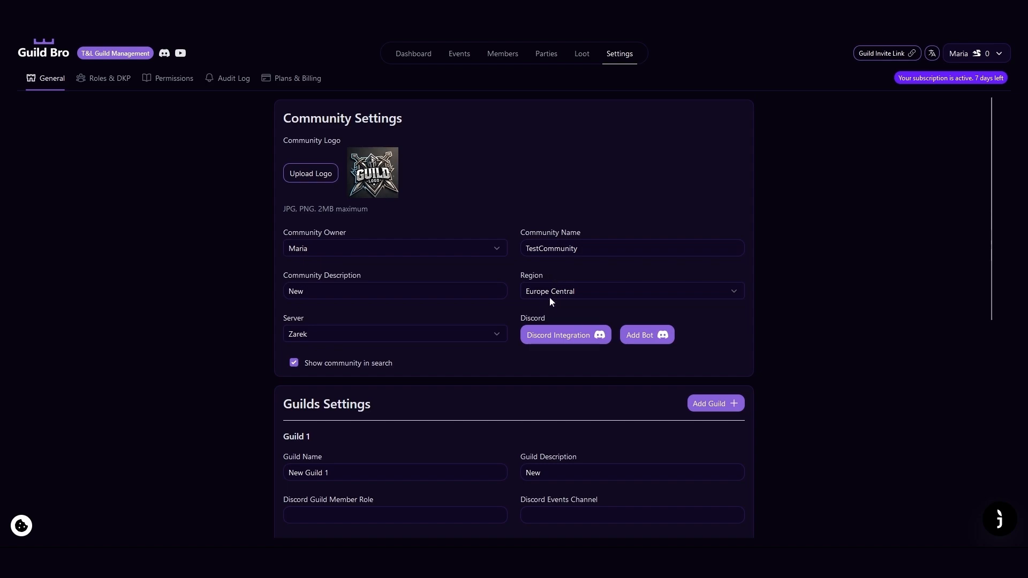
pyautogui.click(566, 340)
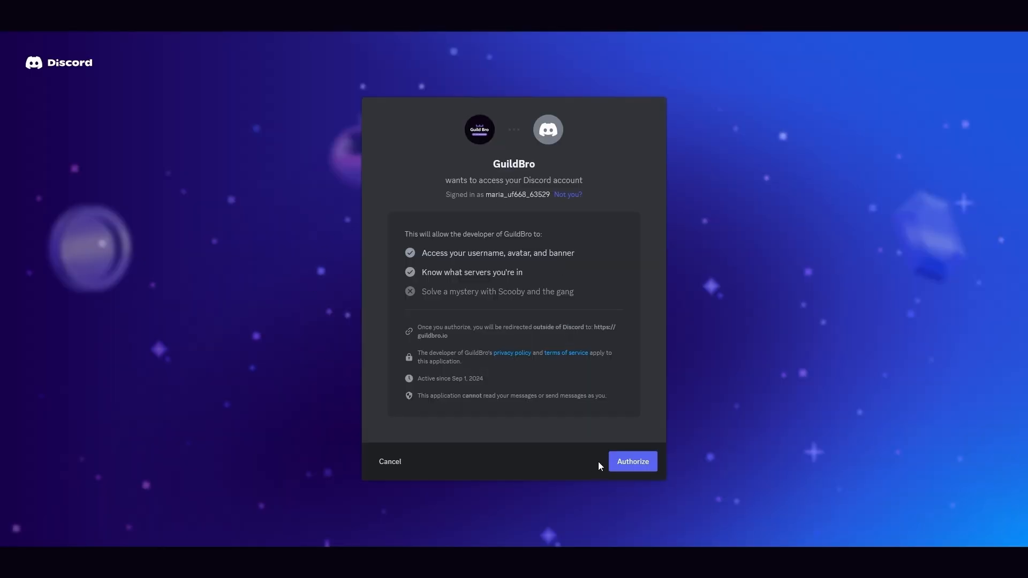
pyautogui.click(630, 462)
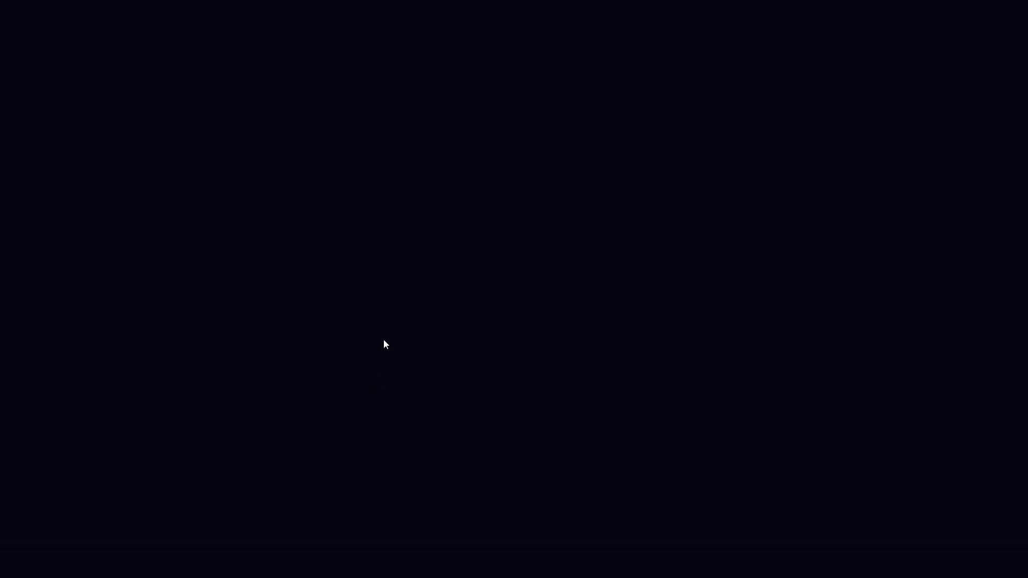
pyautogui.click(670, 334)
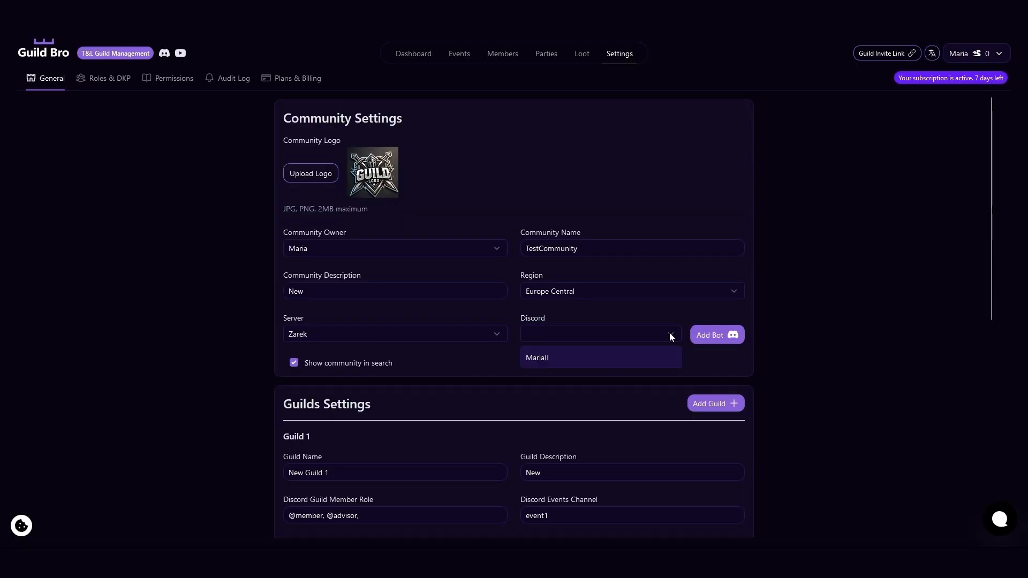
pyautogui.click(550, 363)
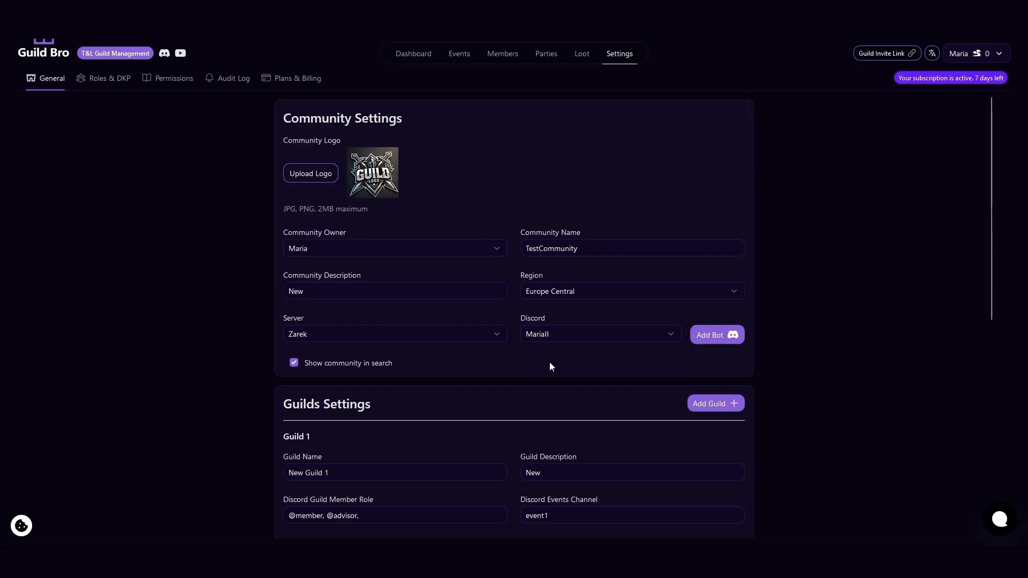
# Add the GuildBro bot to the linked Discord server and authorize it with the Administrator permission.
pyautogui.click(717, 335)
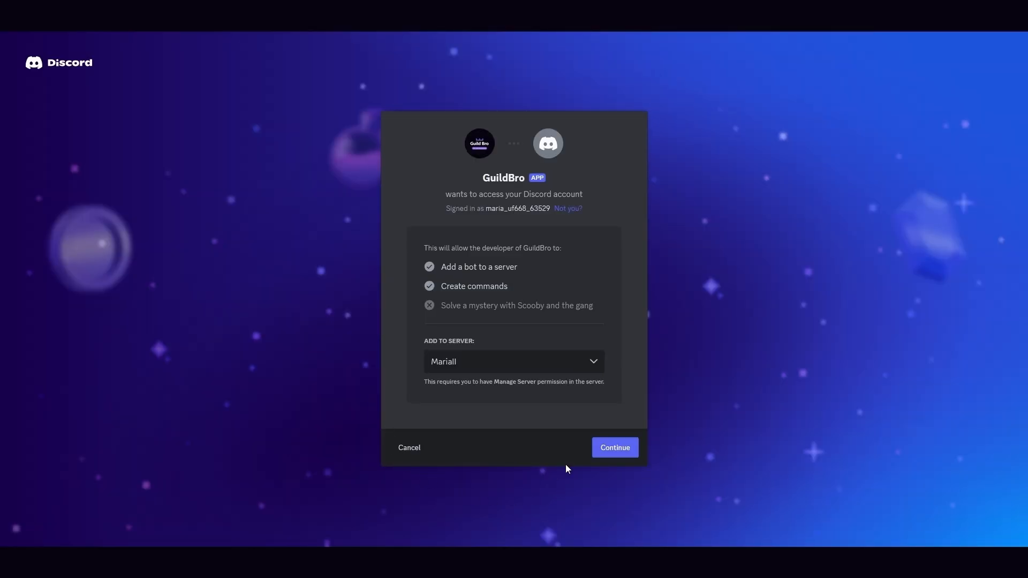
pyautogui.click(617, 448)
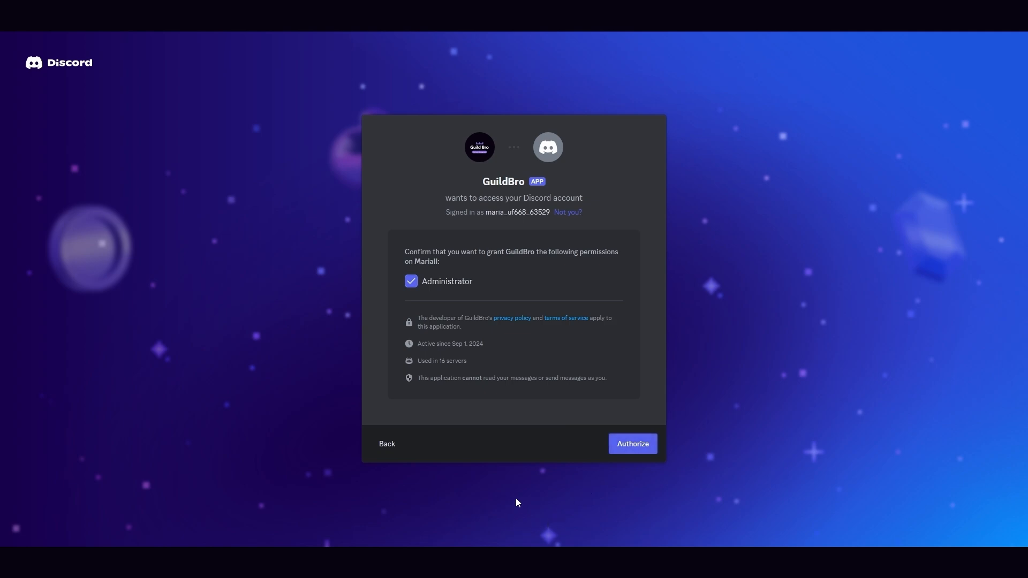
pyautogui.click(623, 451)
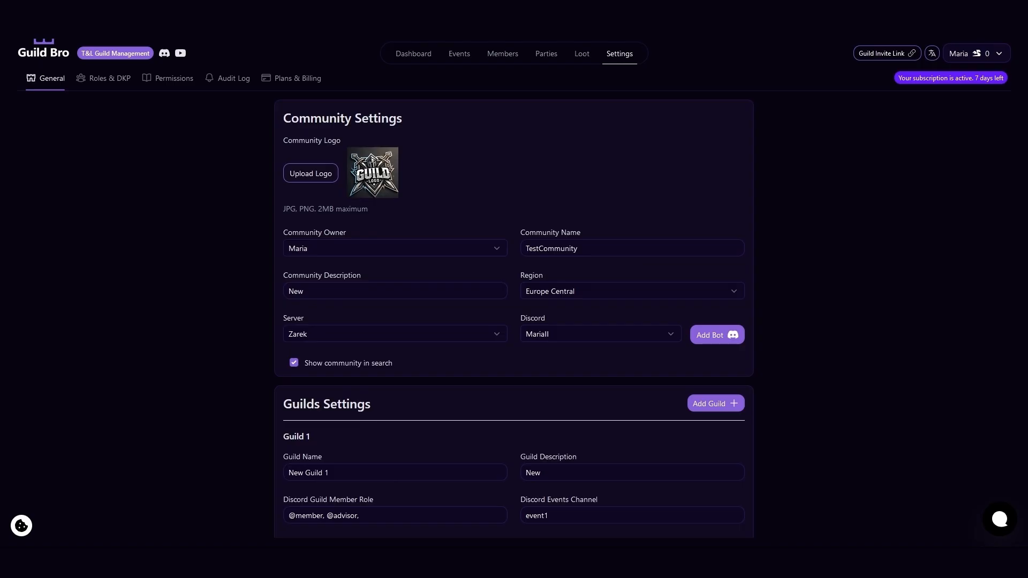
pyautogui.scroll(-7, 736, 530)
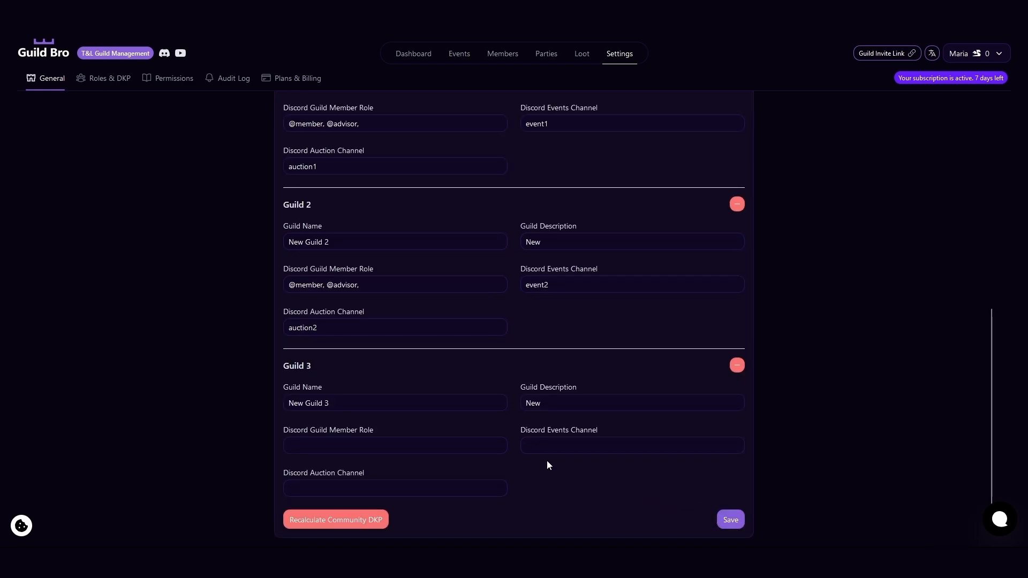
pyautogui.scroll(8, 509, 391)
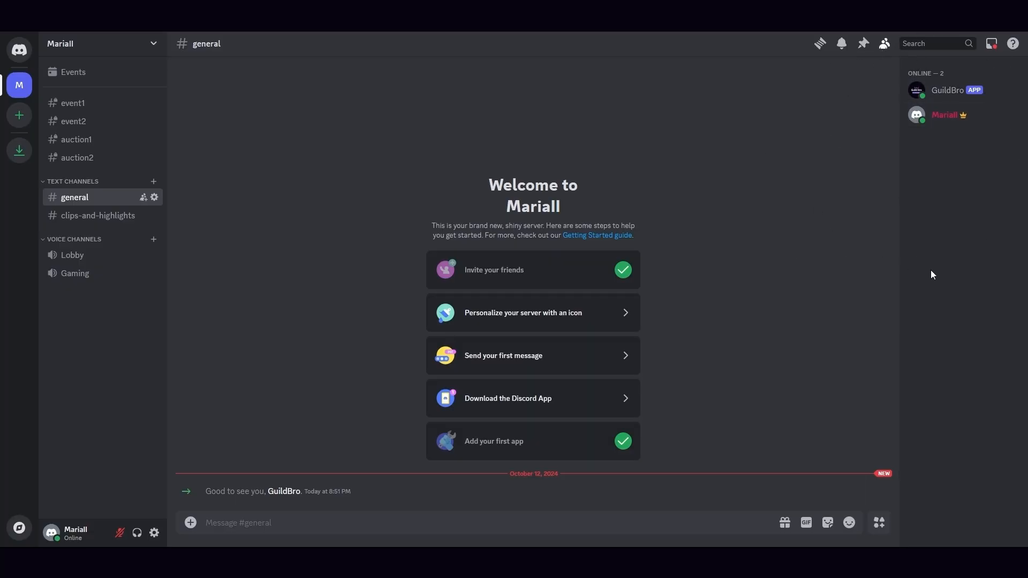
# Switch to Discord and examine the GuildBro role's display options, members and permissions down to Administrator in the server settings.
pyautogui.click(154, 45)
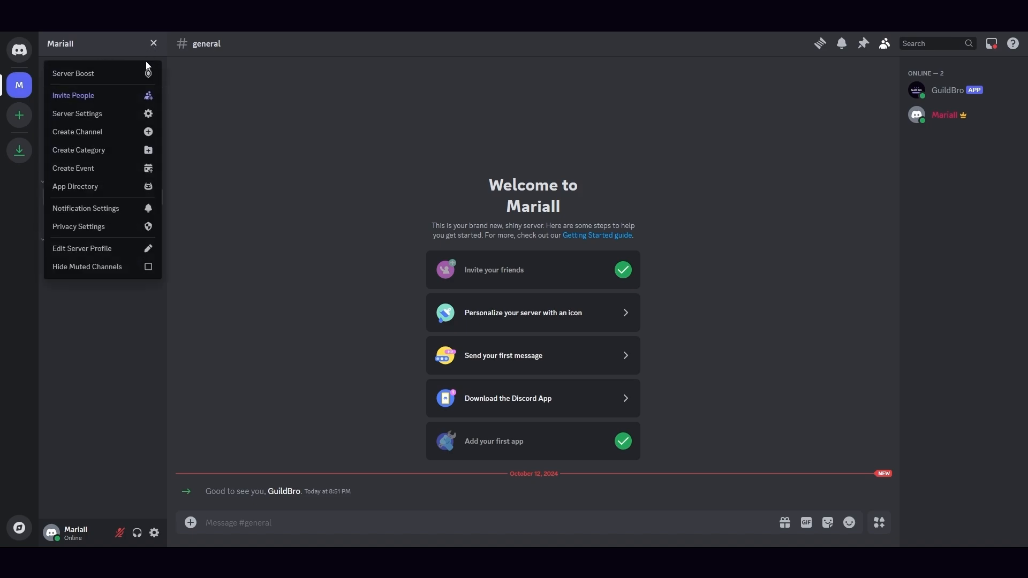
pyautogui.click(114, 123)
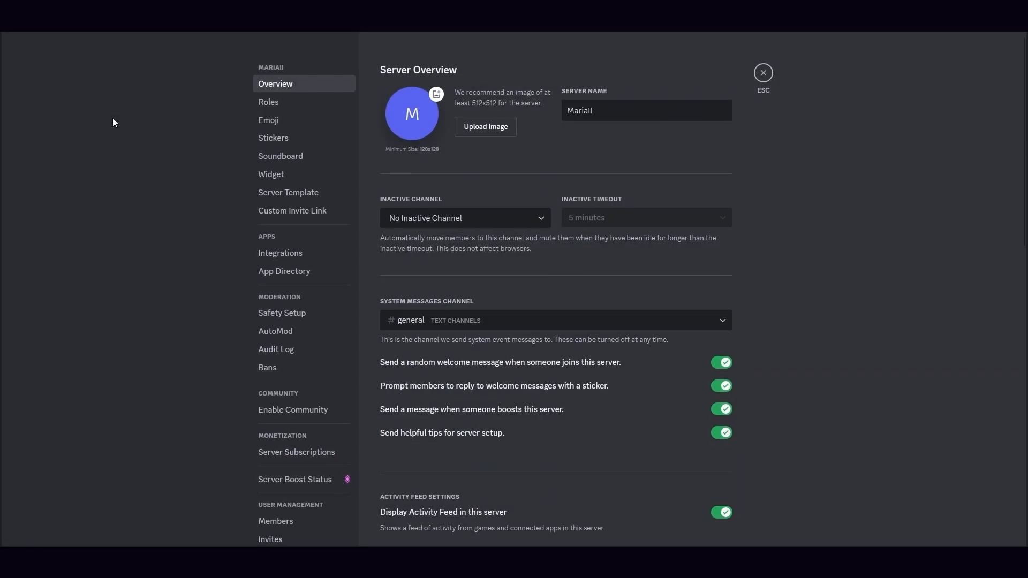
pyautogui.click(259, 106)
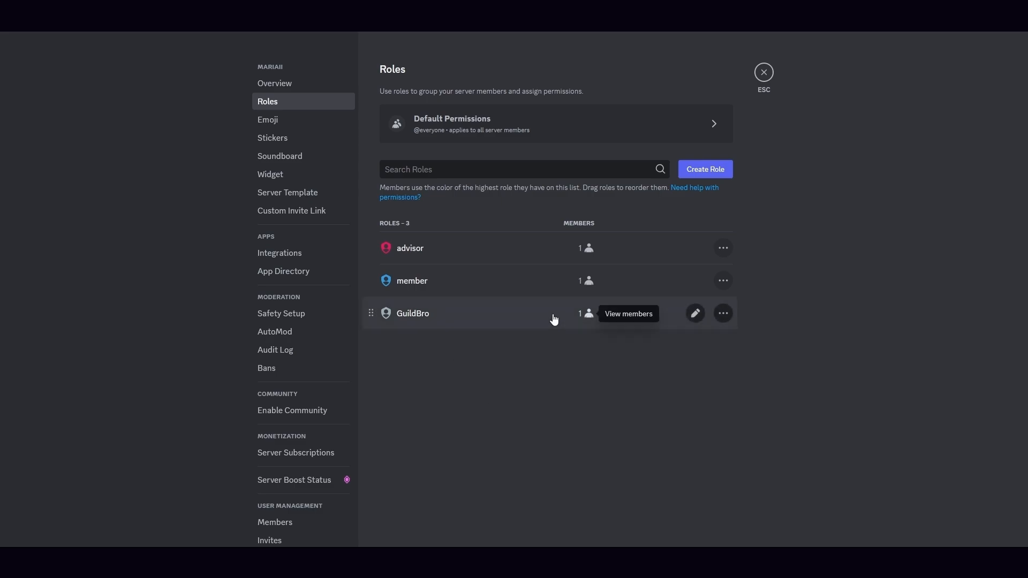
pyautogui.click(694, 314)
pyautogui.scroll(-3, 684, 370)
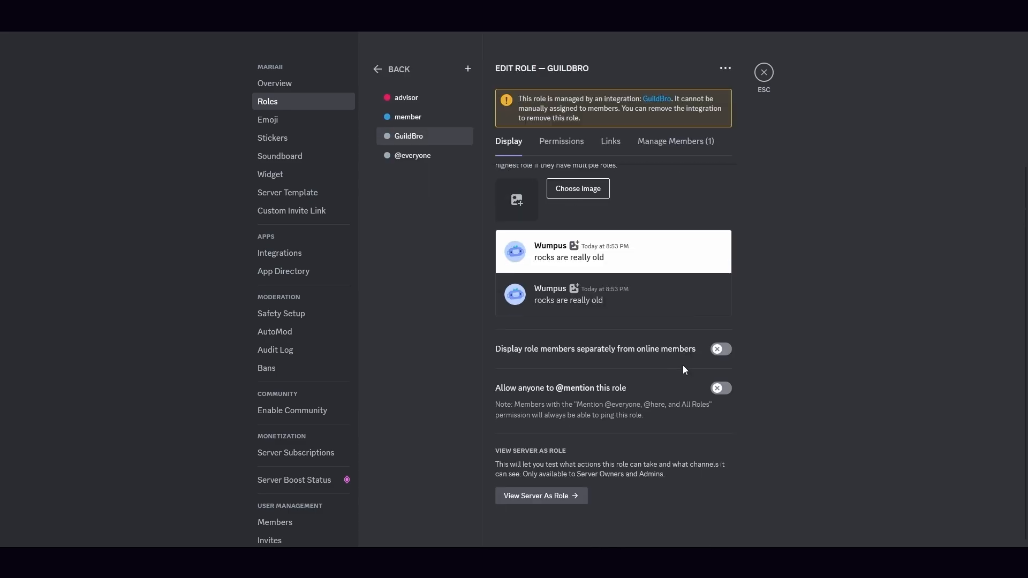
pyautogui.click(661, 142)
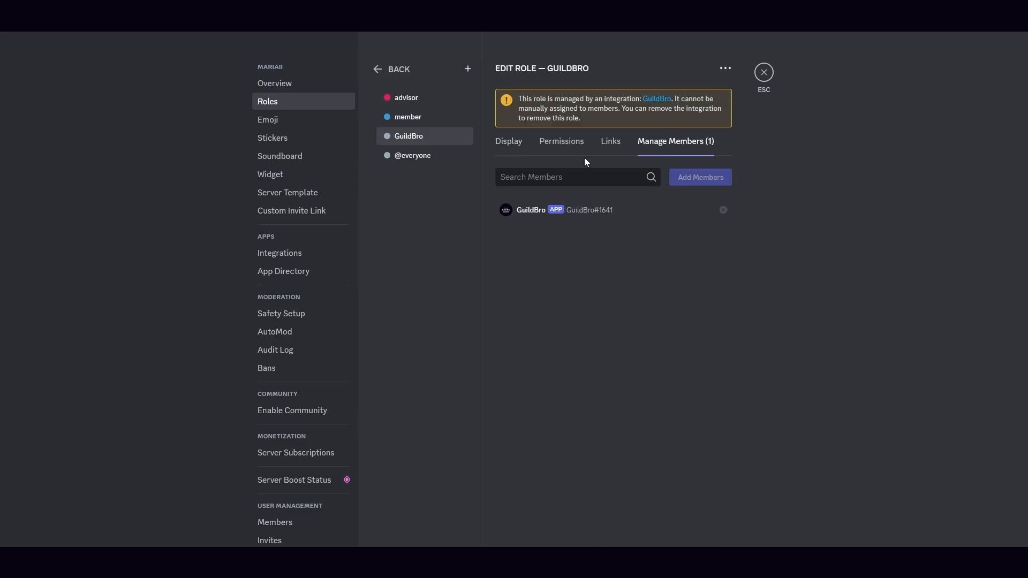
pyautogui.click(560, 151)
pyautogui.scroll(-20, 576, 317)
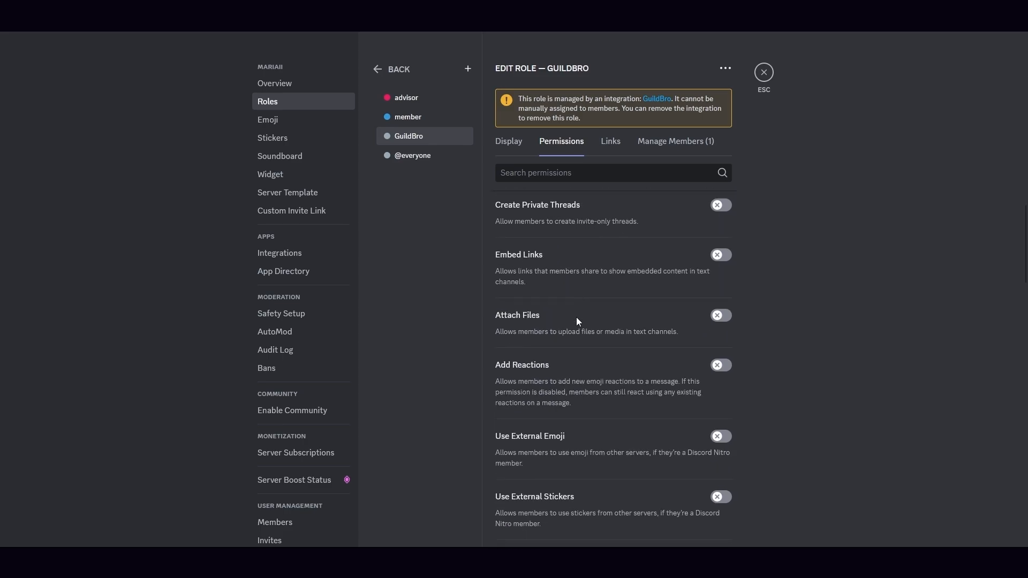
pyautogui.scroll(-15, 576, 322)
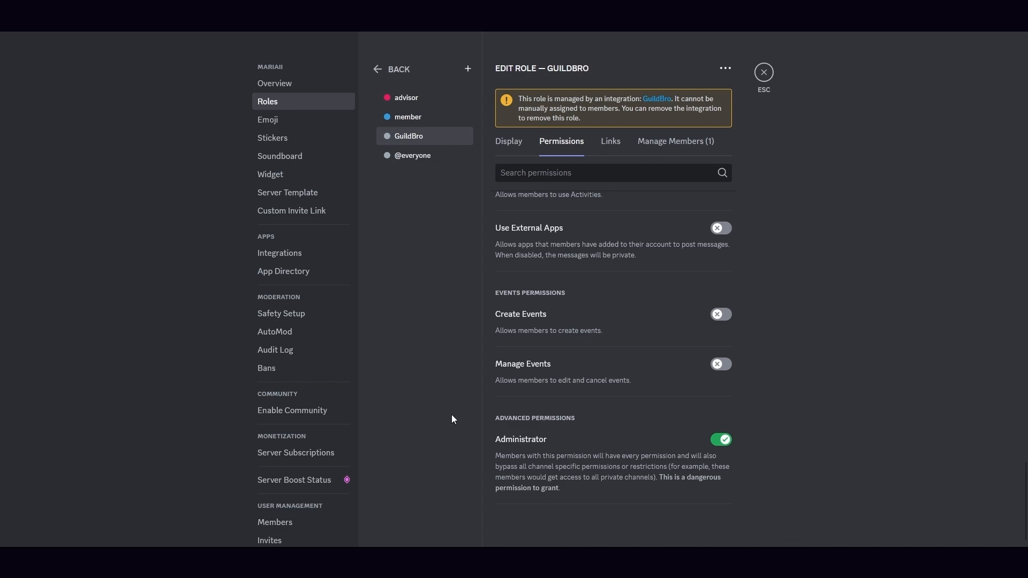
# Copy the event1 channel name in Discord and enter it in Guild Bro as Guild 1's Discord events channel.
pyautogui.click(764, 73)
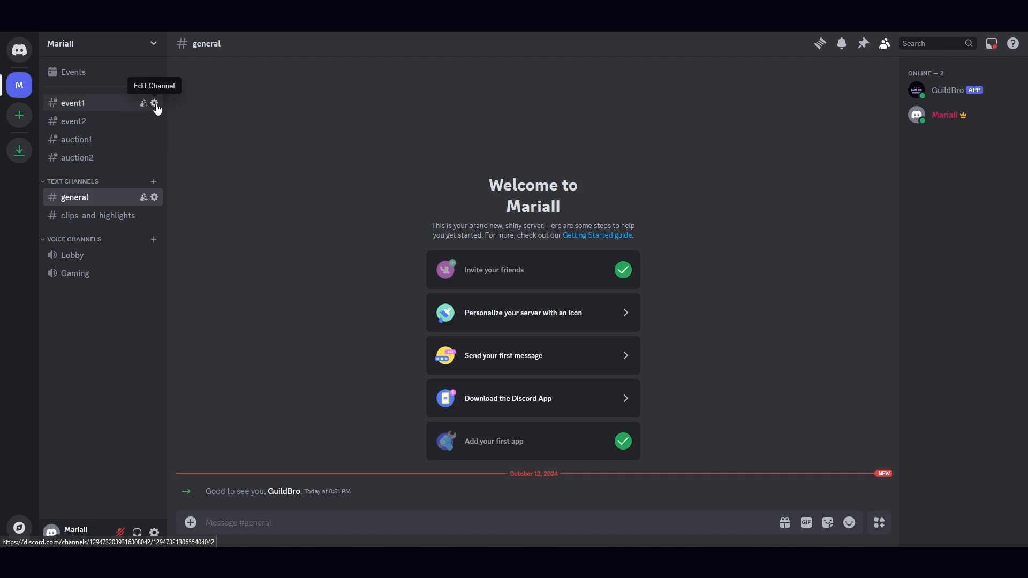
pyautogui.click(154, 104)
pyautogui.moveTo(429, 109); pyautogui.dragTo(385, 110)
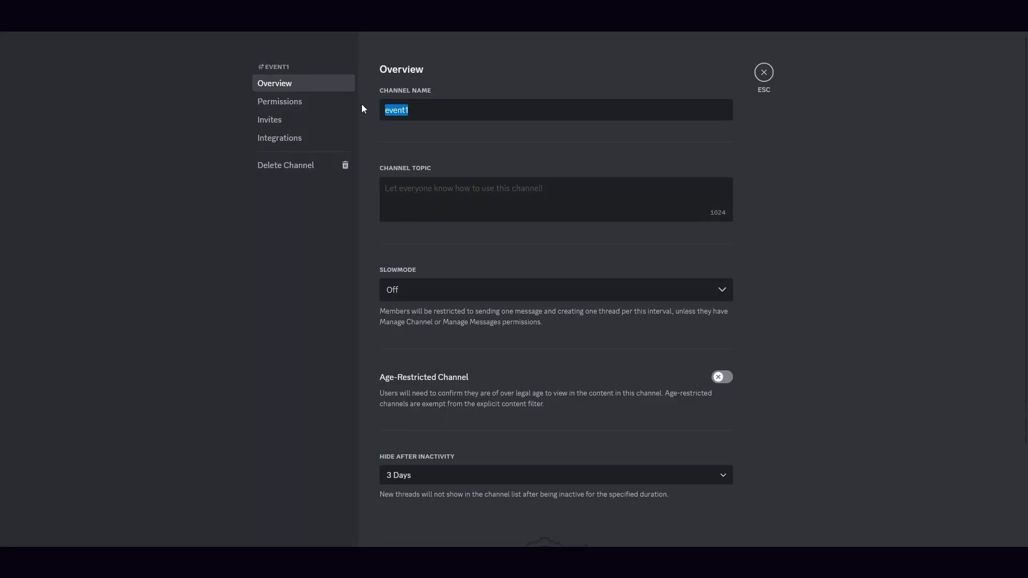
pyautogui.click(761, 80)
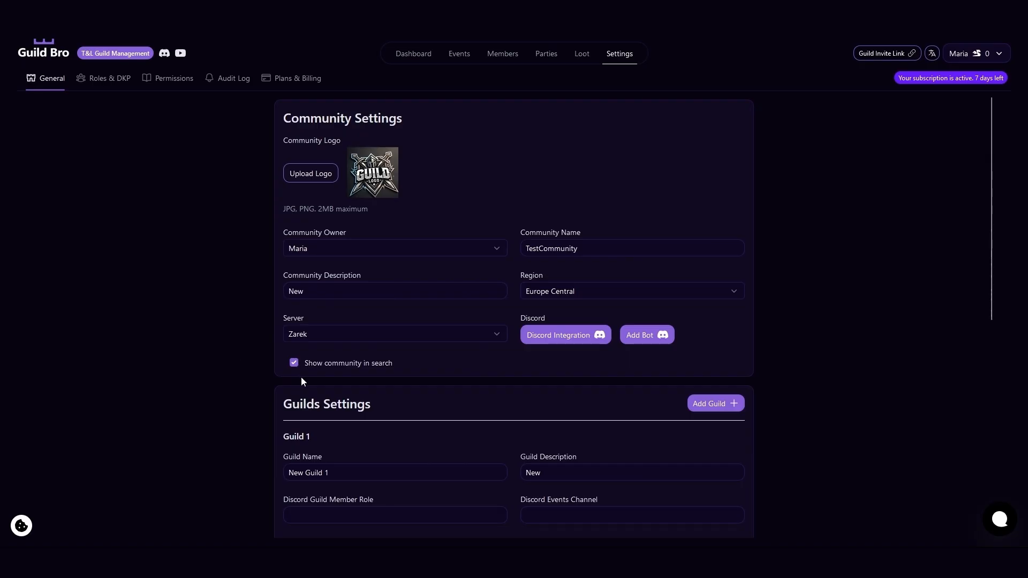
pyautogui.scroll(-4, 301, 377)
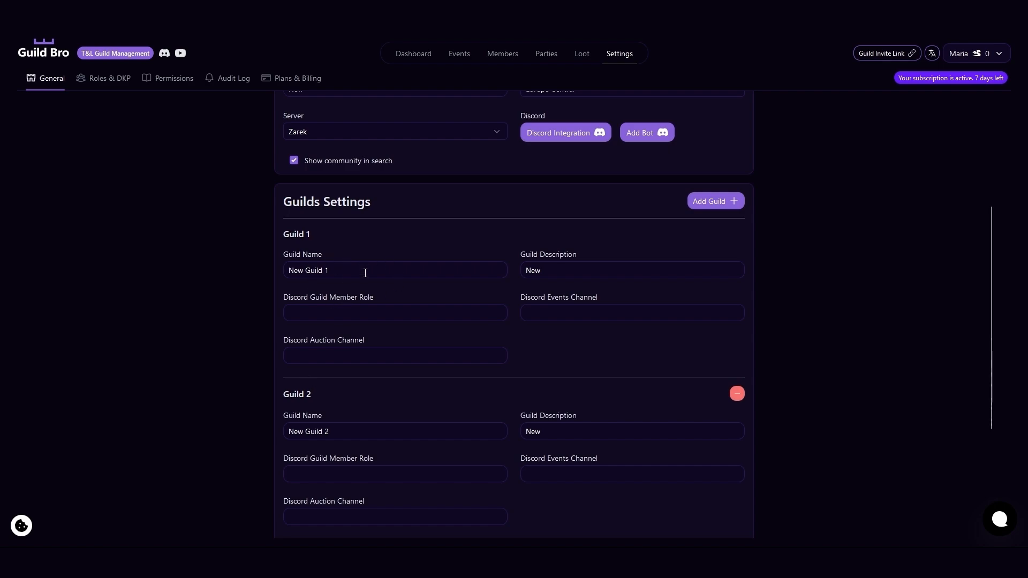
pyautogui.click(547, 313)
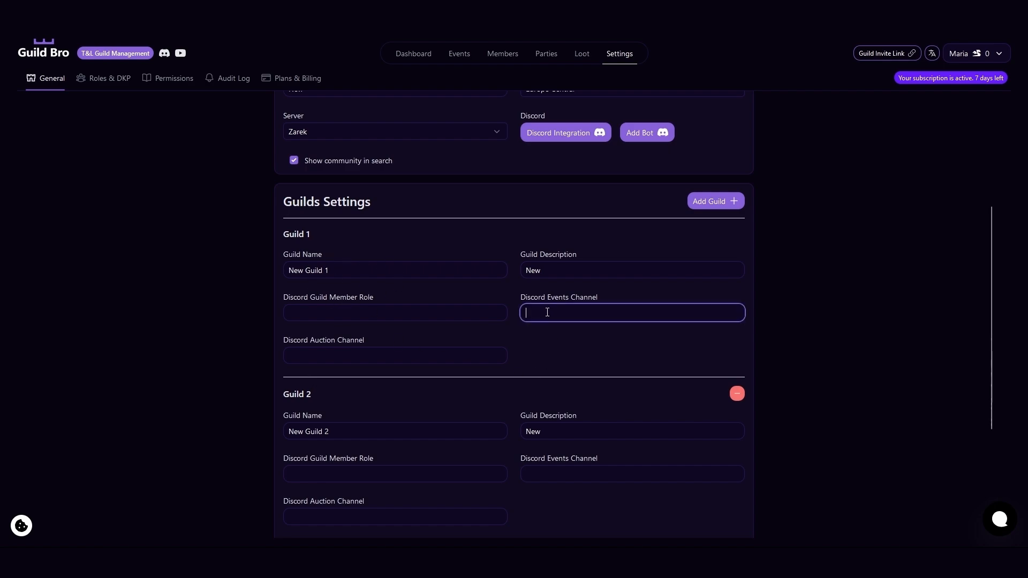
pyautogui.write('event1')
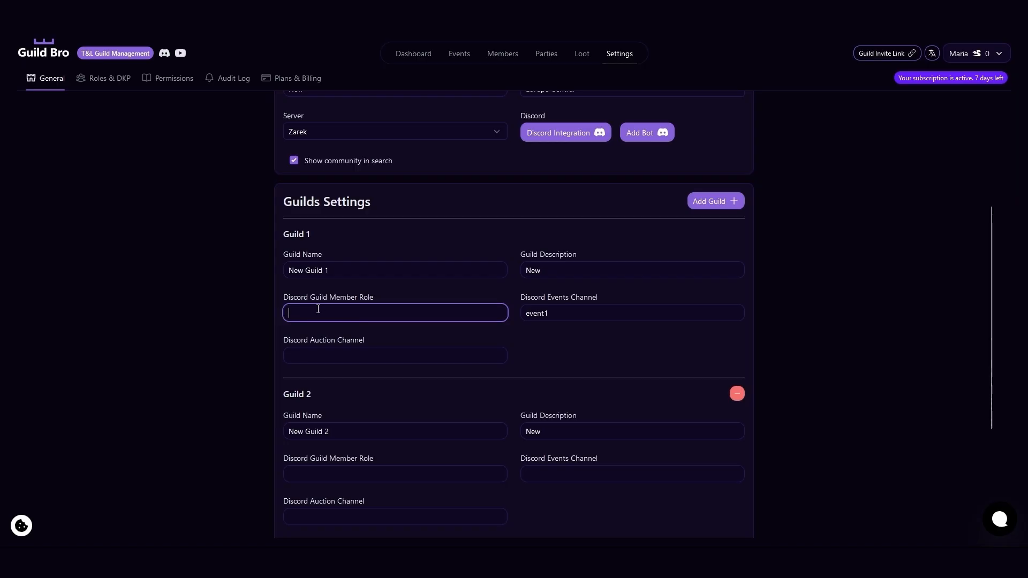
pyautogui.write('@')
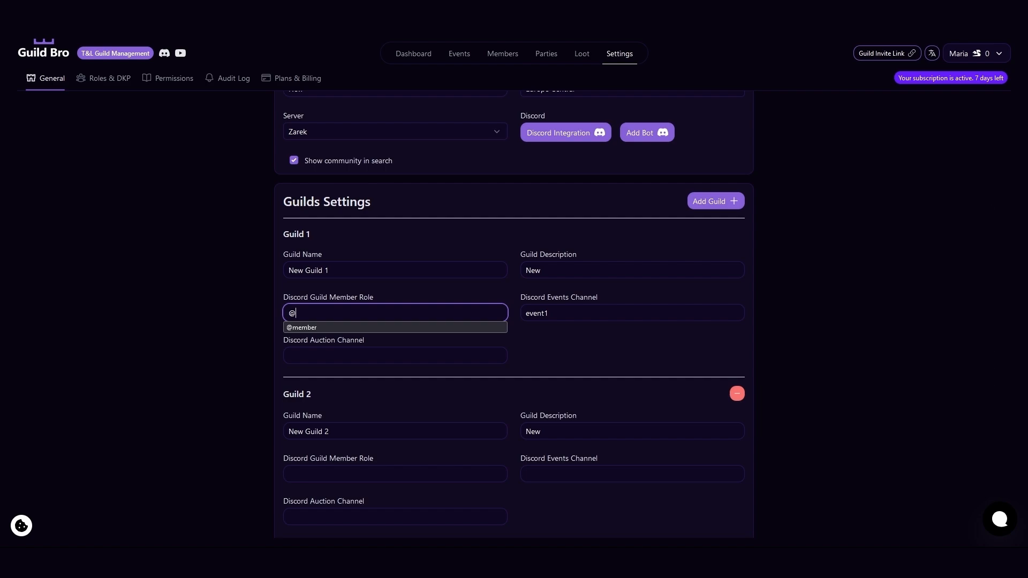
pyautogui.write('member,')
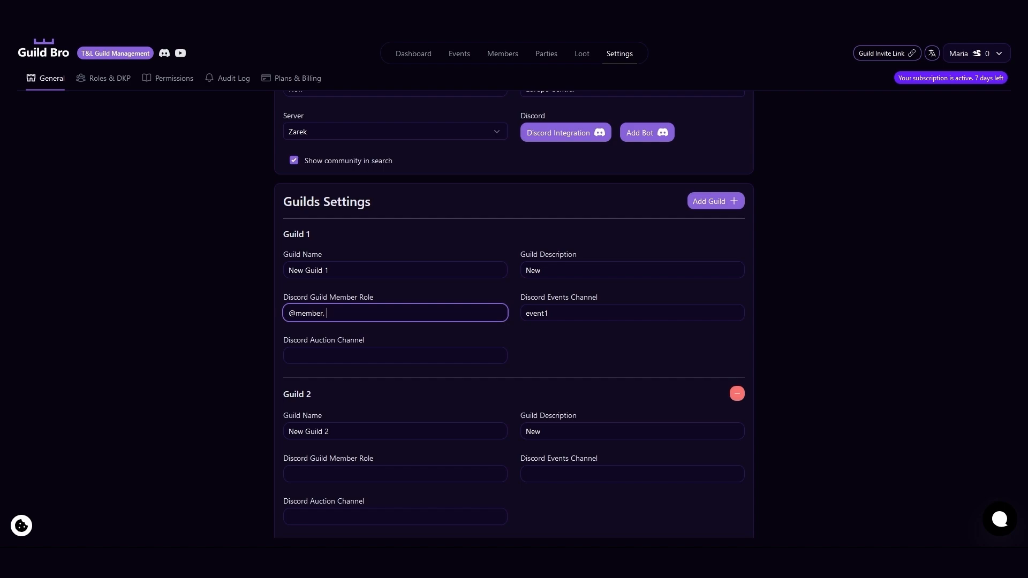
pyautogui.write(' @advisor,')
# Copy the auction1 channel name from Discord into Guild 1's Discord auction channel in Guild Bro and save the community settings.
pyautogui.click(369, 351)
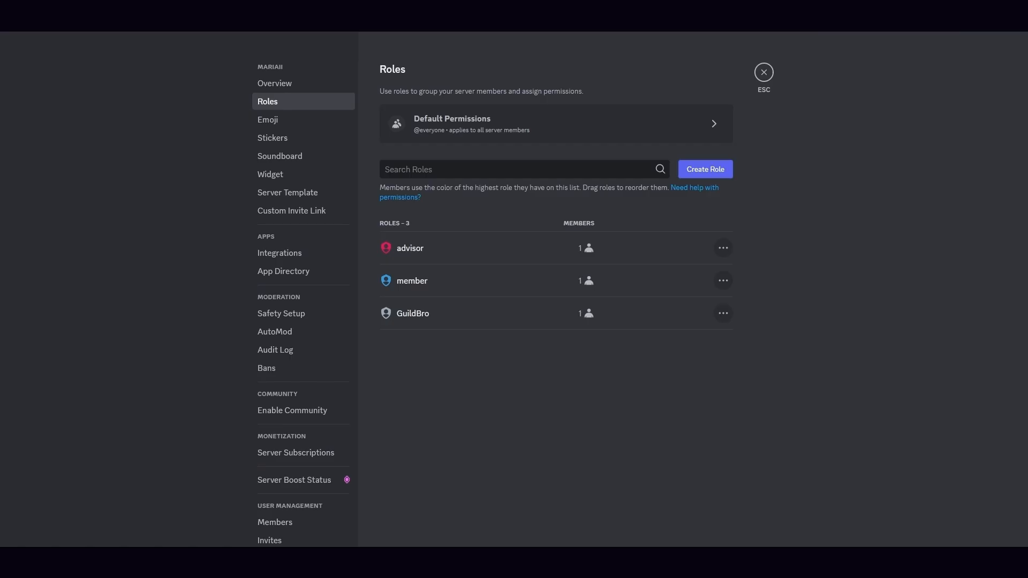
pyautogui.click(766, 74)
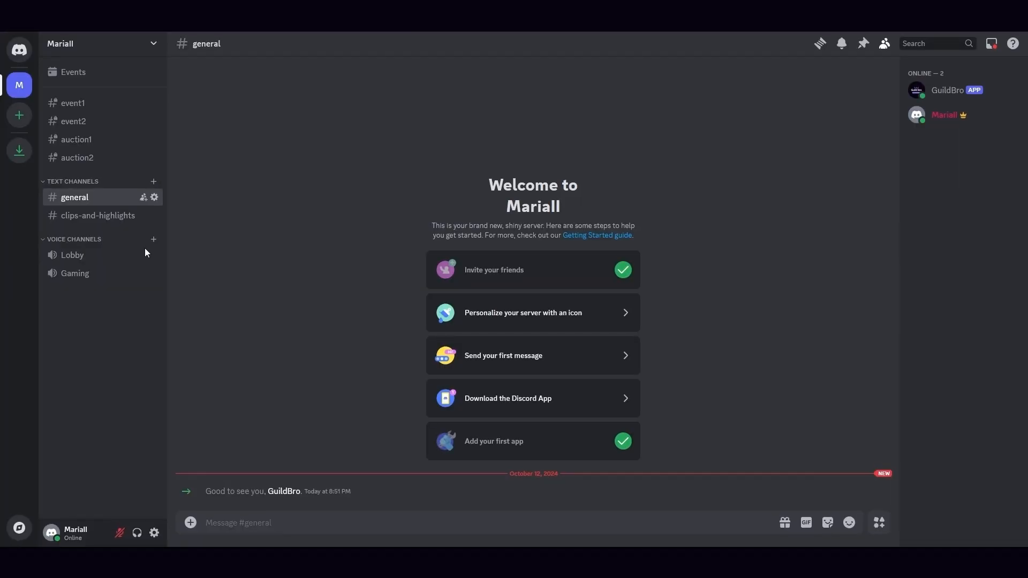
pyautogui.click(88, 141)
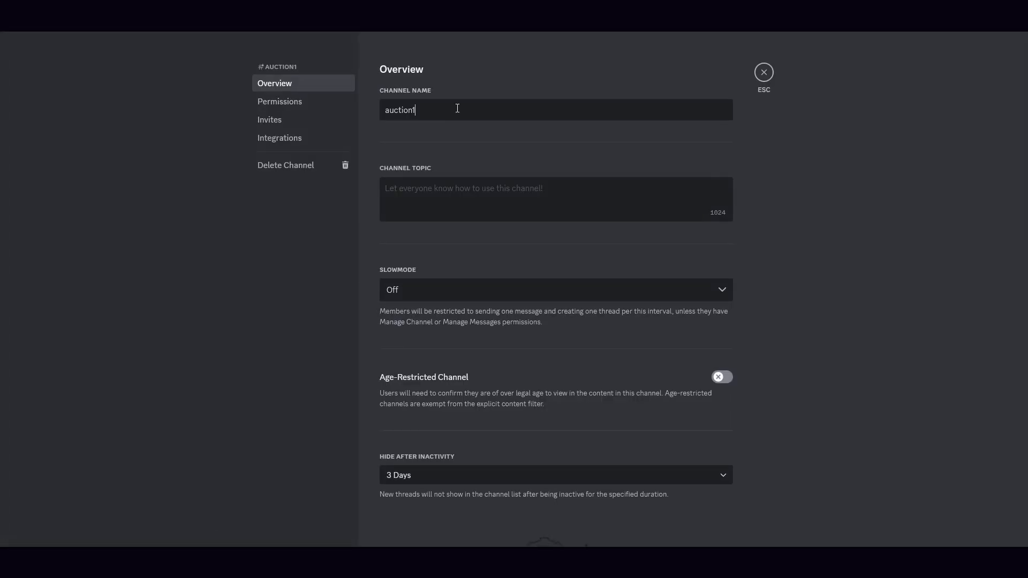
pyautogui.doubleClick(457, 109)
pyautogui.hotkey('ctrl', 'c')
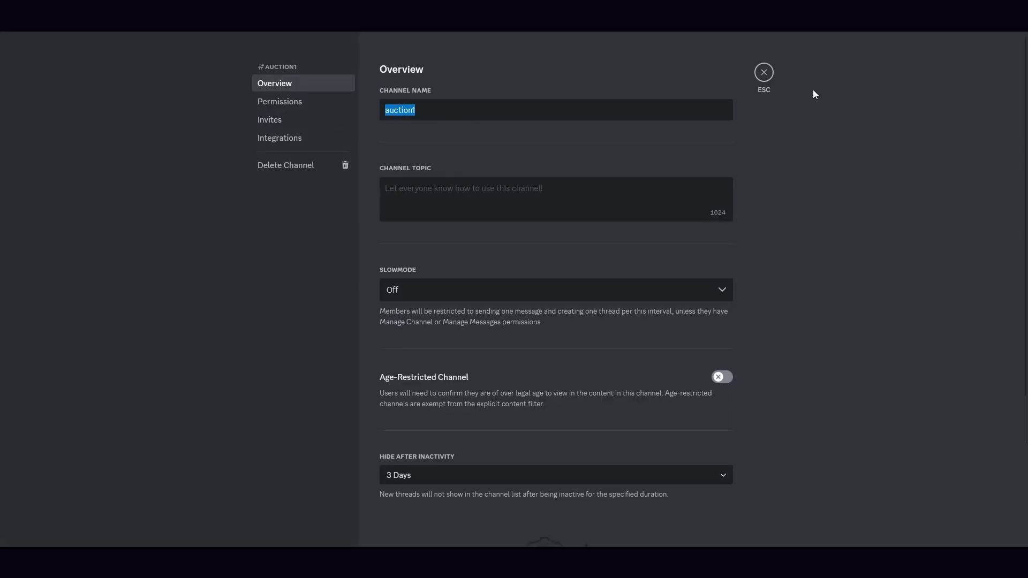
pyautogui.click(765, 72)
pyautogui.click(227, 12)
pyautogui.hotkey('ctrl', 'v')
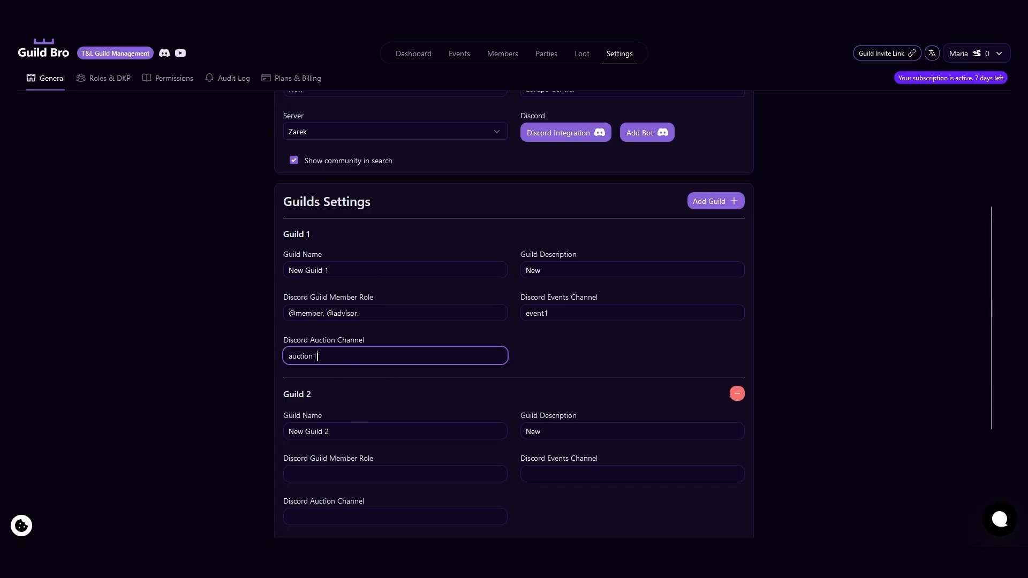
pyautogui.click(561, 365)
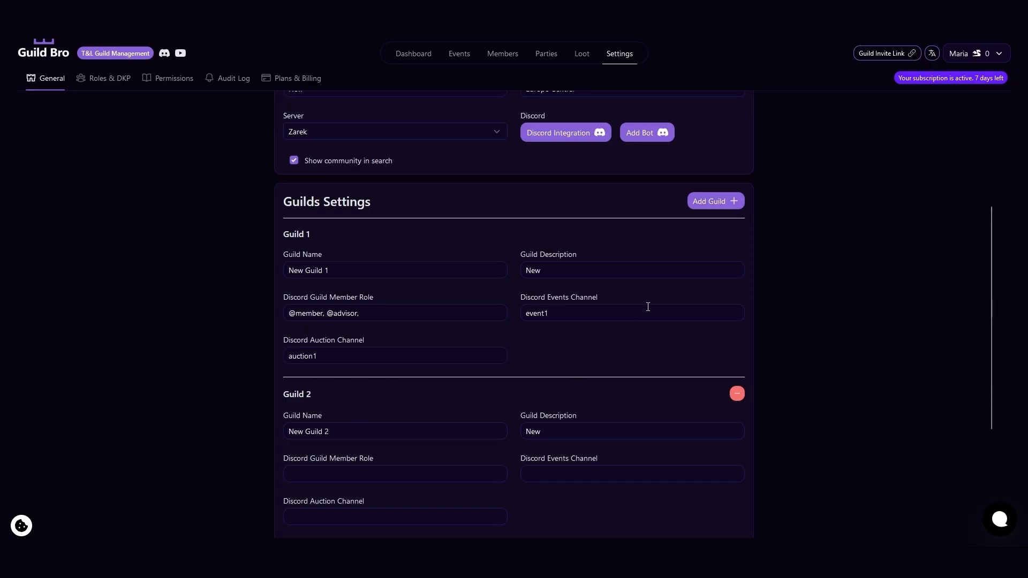
pyautogui.scroll(-3, 649, 321)
pyautogui.click(731, 519)
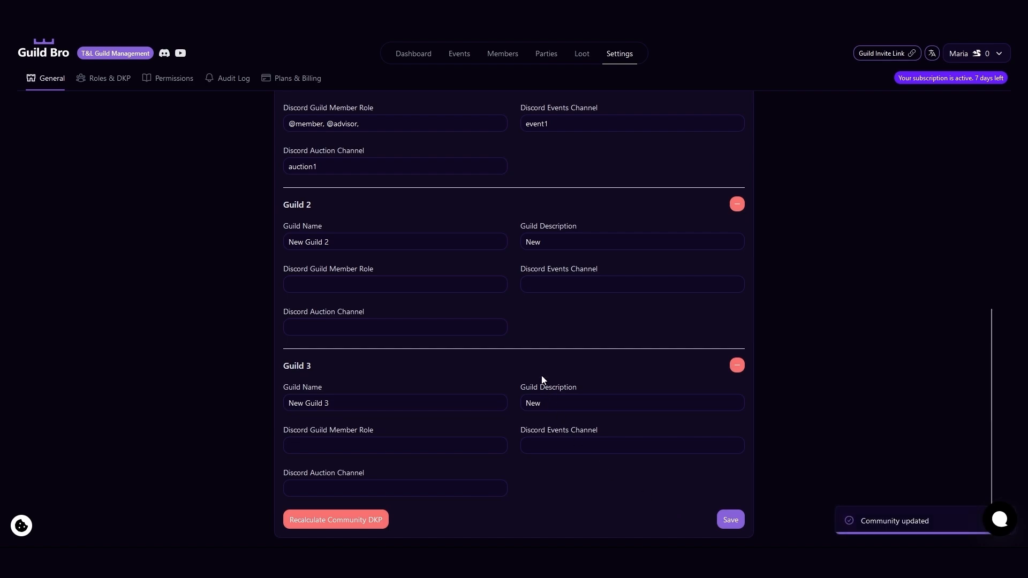
# Copy the event2 channel name from Discord into Guild 2's Discord events channel in Guild Bro.
pyautogui.scroll(4, 542, 380)
pyautogui.scroll(3, 542, 379)
pyautogui.scroll(-5, 541, 379)
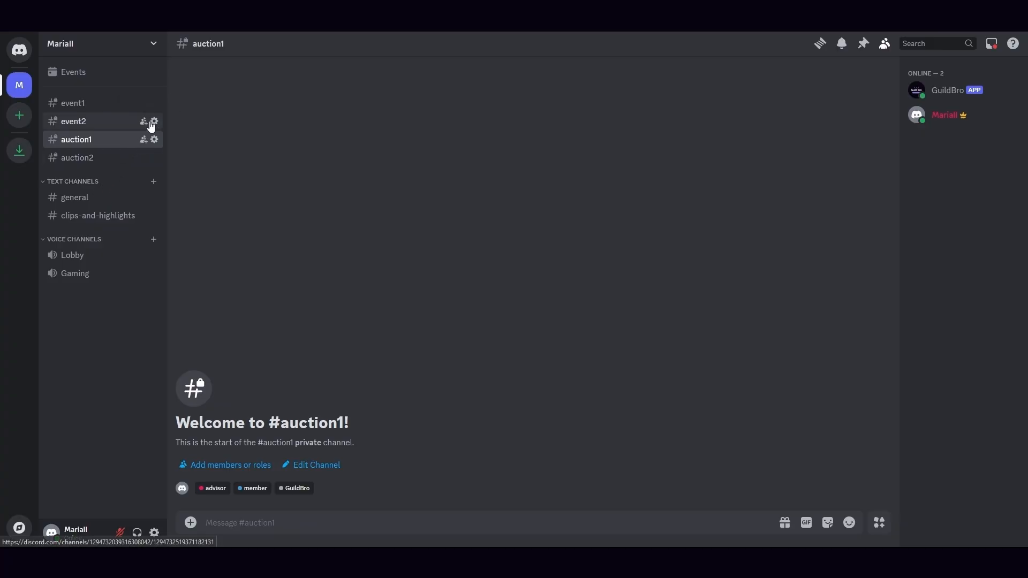
pyautogui.click(153, 122)
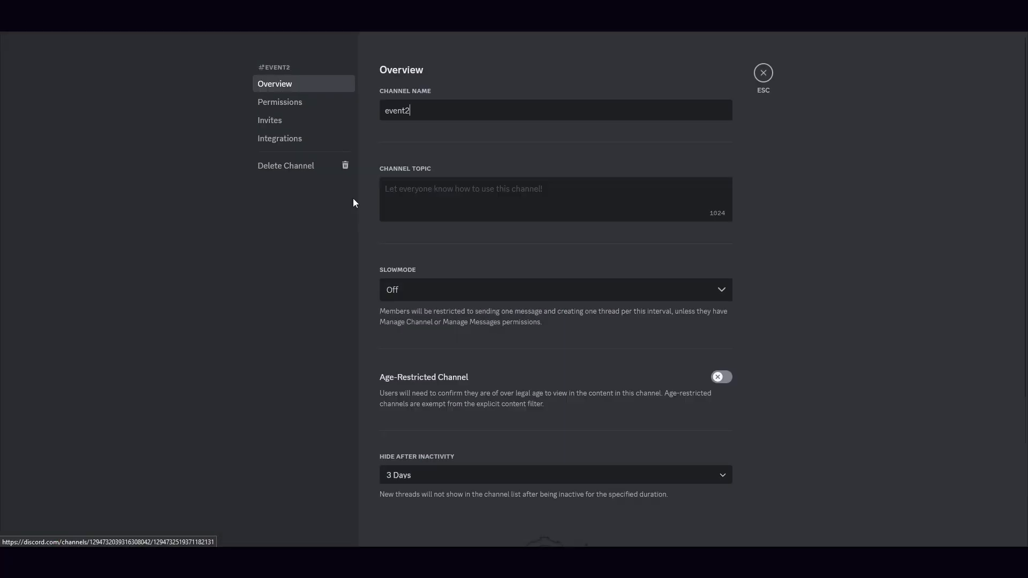
pyautogui.hotkey('ctrl', 'a')
pyautogui.hotkey('ctrl', 'c')
pyautogui.click(762, 75)
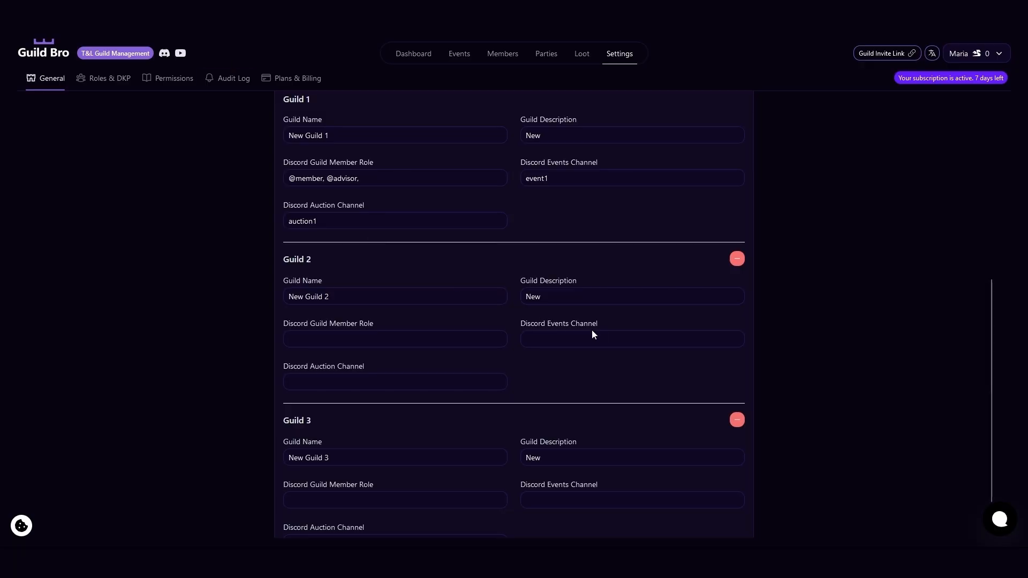
pyautogui.click(592, 334)
pyautogui.hotkey('ctrl', 'v')
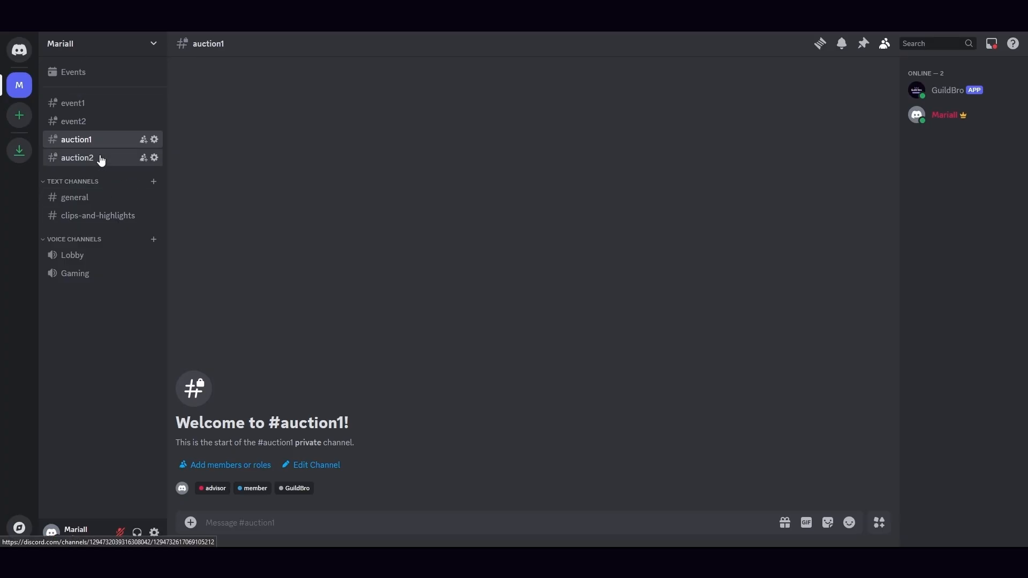
# Copy the auction2 channel name from Discord into Guild 2's Discord auction channel in Guild Bro.
pyautogui.click(98, 157)
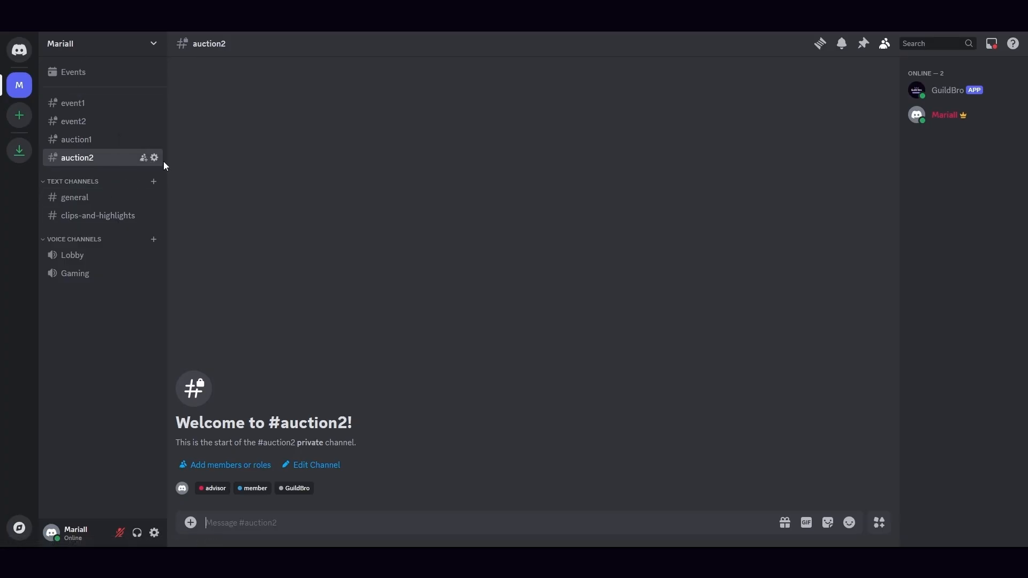
pyautogui.click(155, 157)
pyautogui.hotkey('ctrl', 'a')
pyautogui.hotkey('ctrl', 'c')
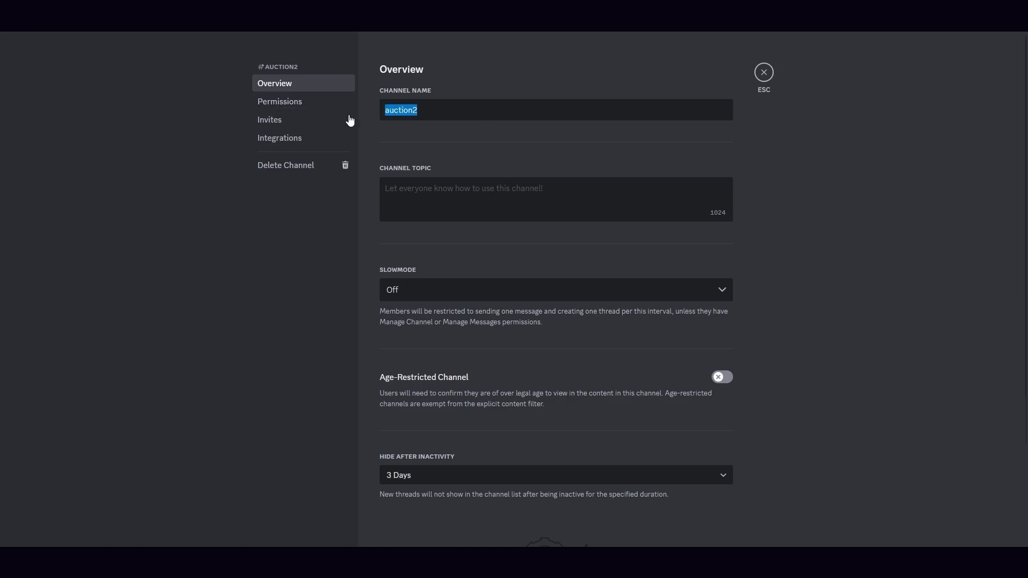
pyautogui.click(764, 72)
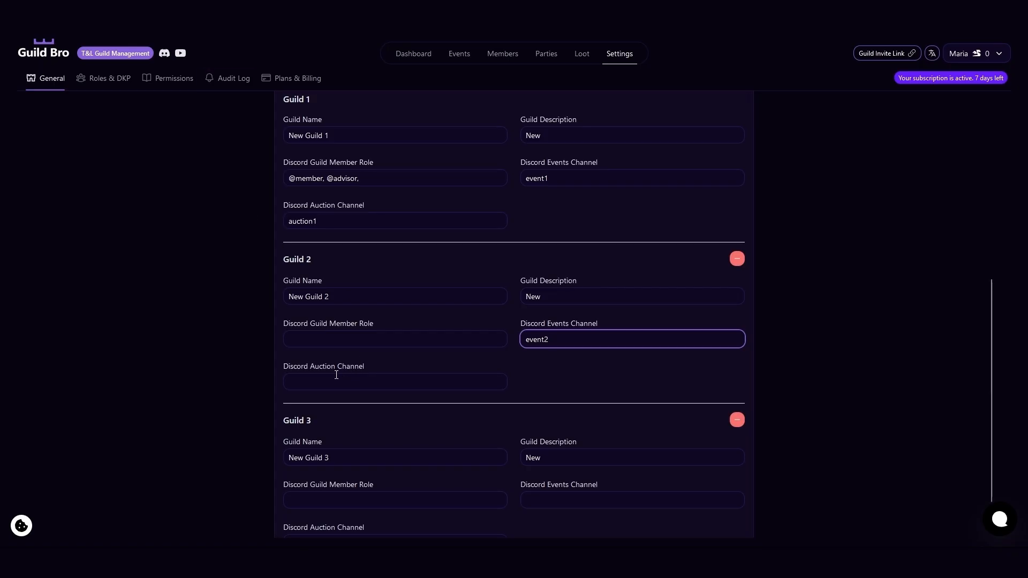
pyautogui.click(343, 382)
pyautogui.hotkey('ctrl', 'v')
pyautogui.click(220, 354)
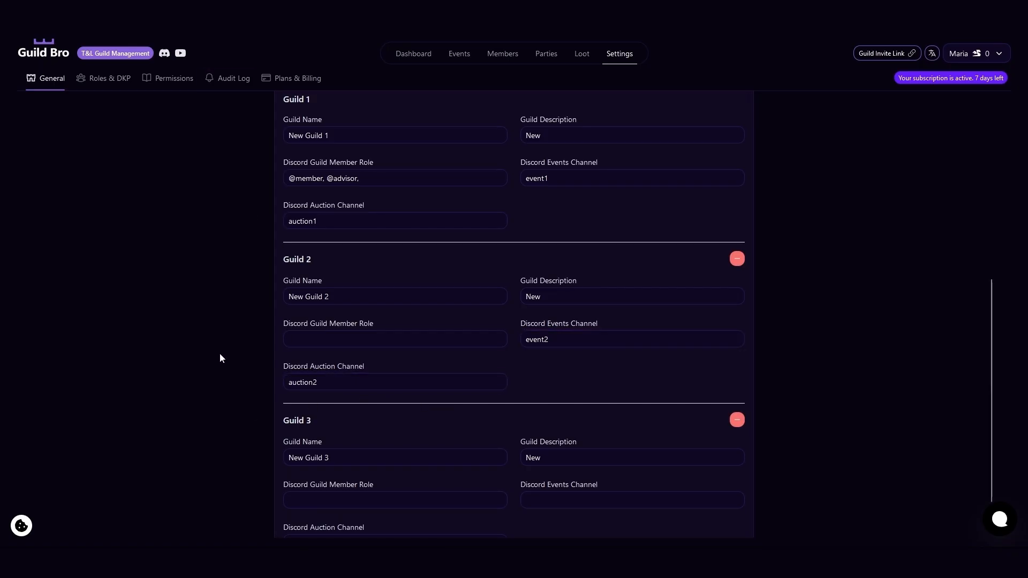
pyautogui.moveTo(383, 179); pyautogui.dragTo(279, 180)
pyautogui.hotkey('ctrl', 'c')
pyautogui.click(332, 340)
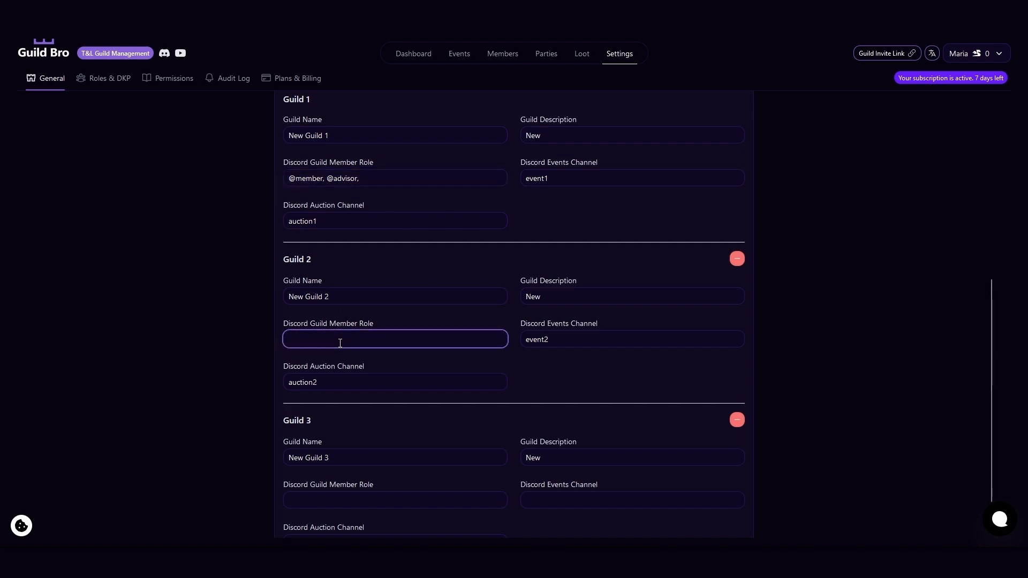
pyautogui.hotkey('ctrl', 'v')
pyautogui.click(602, 383)
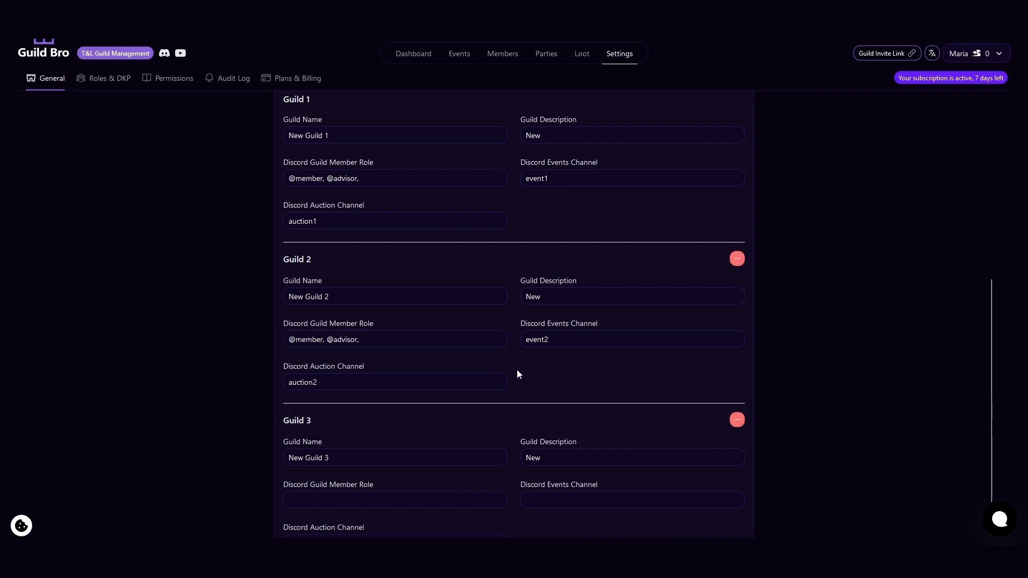
pyautogui.scroll(-1, 516, 370)
pyautogui.click(720, 525)
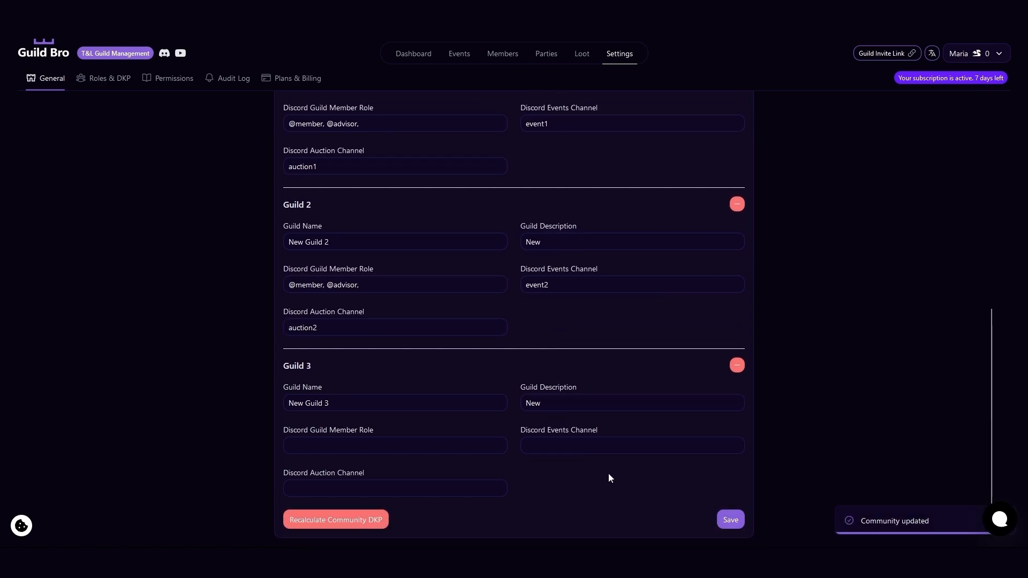
# Review the Discord events and auction channels entered for the guilds in the community settings.
pyautogui.scroll(5, 514, 416)
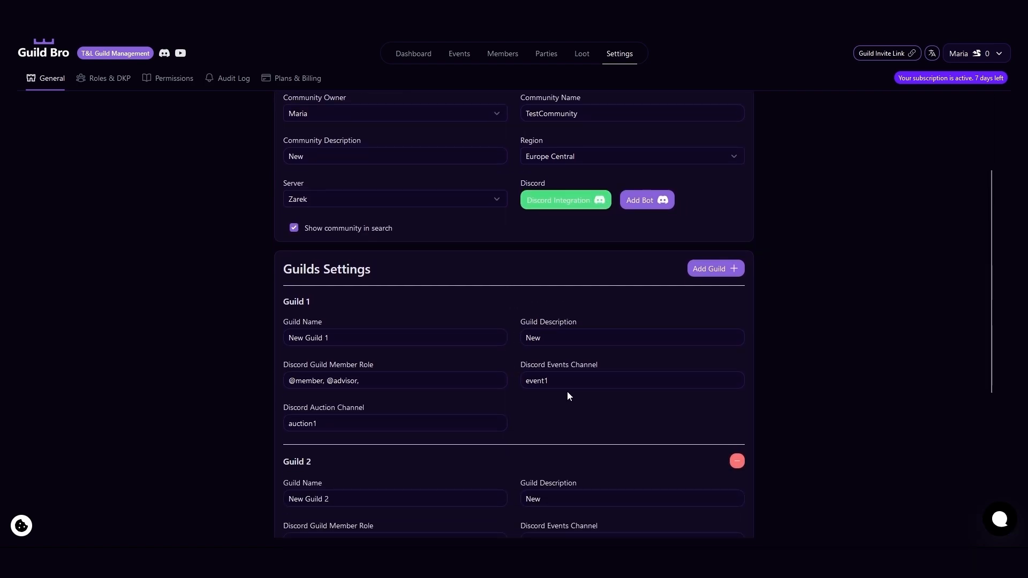
pyautogui.click(563, 381)
pyautogui.doubleClick(563, 382)
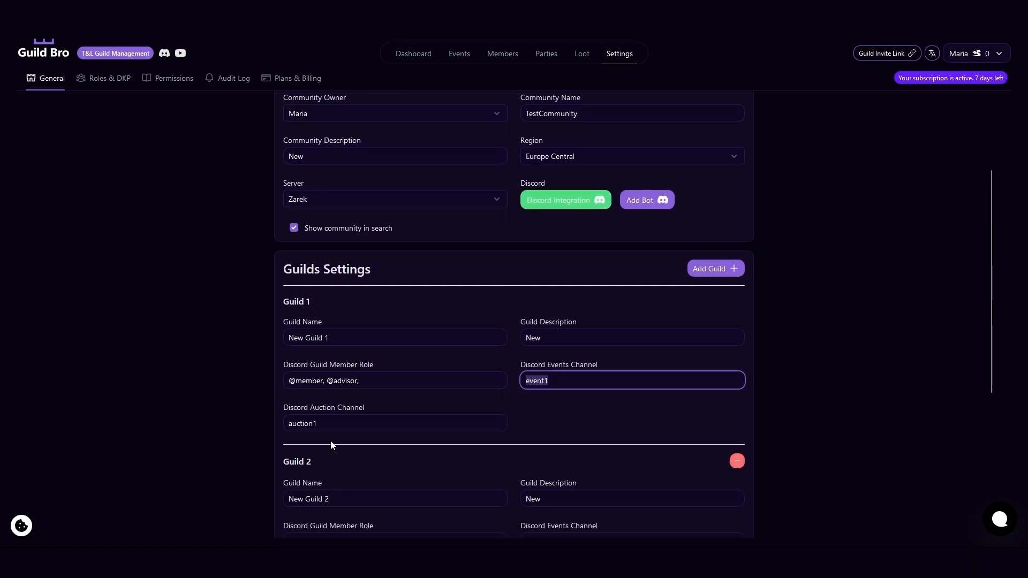
pyautogui.doubleClick(384, 418)
pyautogui.scroll(-5, 383, 419)
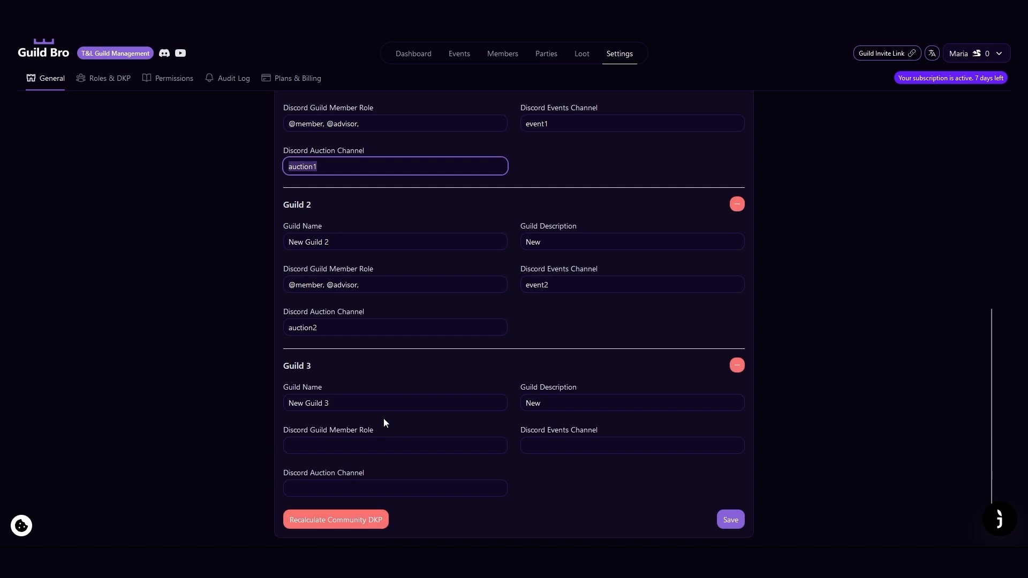
pyautogui.scroll(7, 383, 419)
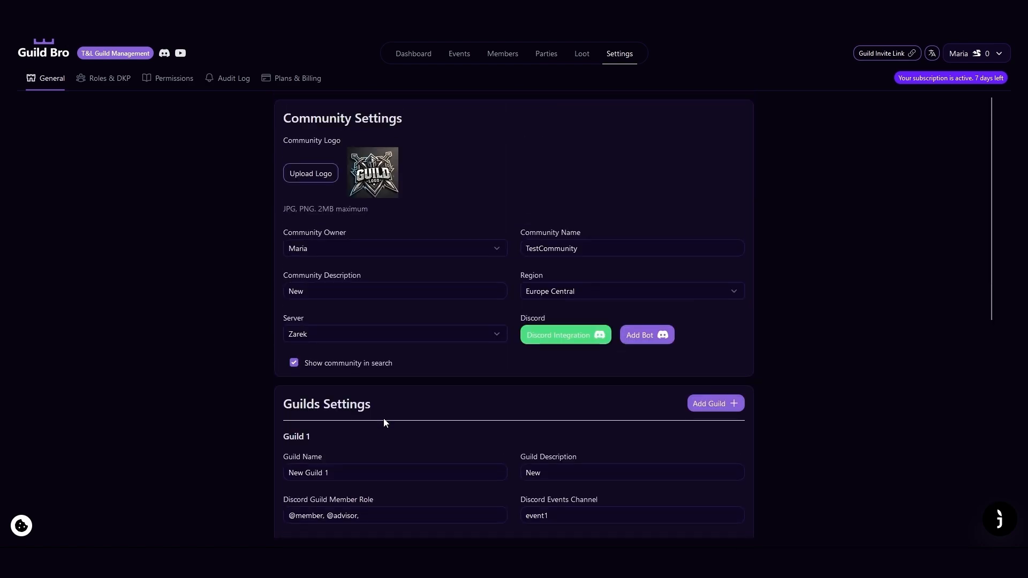
# Start a new custom event and assign it to New Guild 1 and New Guild 2.
pyautogui.click(458, 55)
pyautogui.click(988, 110)
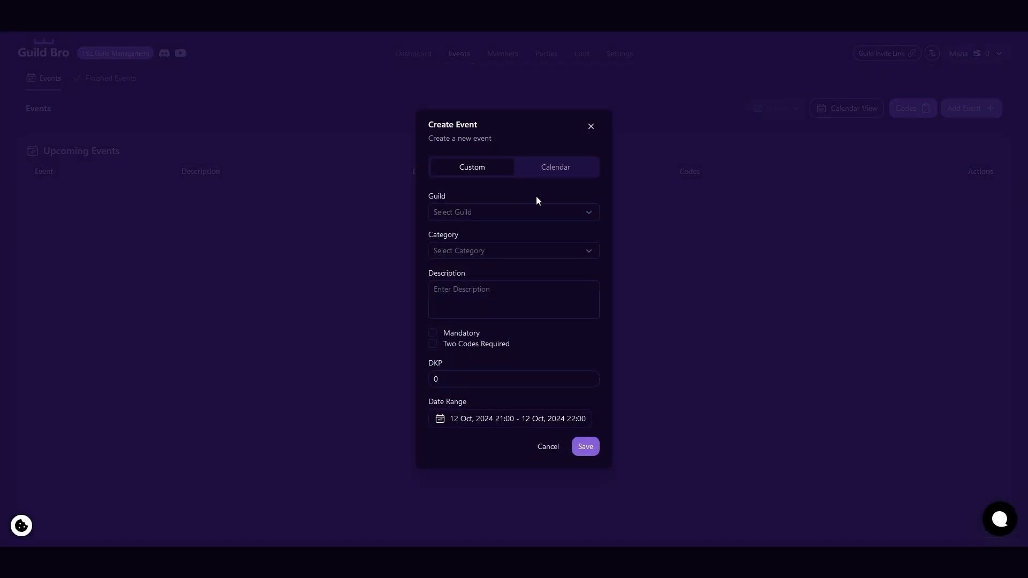
pyautogui.click(600, 210)
pyautogui.click(502, 236)
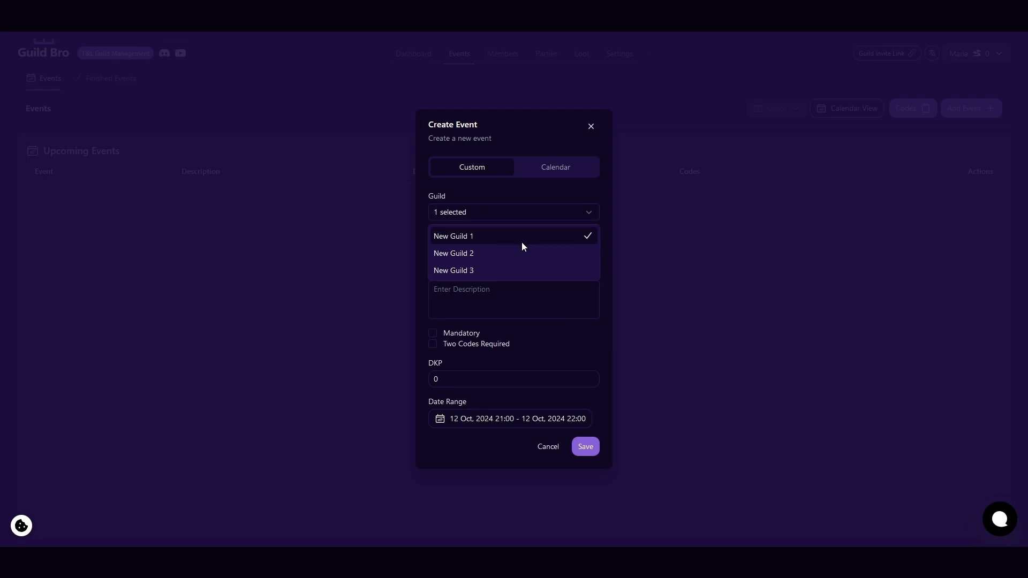
pyautogui.click(571, 254)
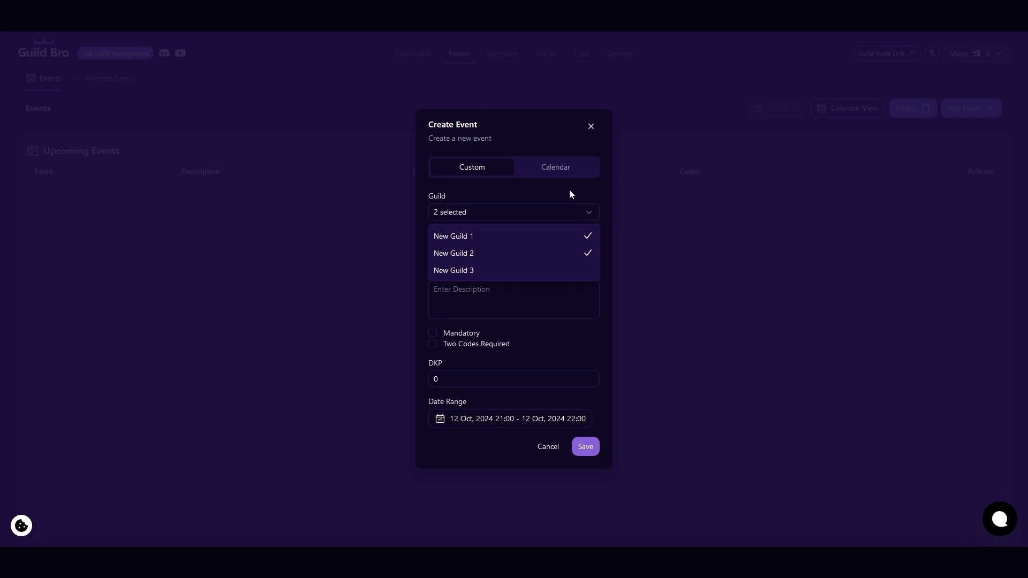
pyautogui.click(570, 191)
# Set the new event's category to Other and its title to PVP.
pyautogui.click(590, 251)
pyautogui.click(525, 274)
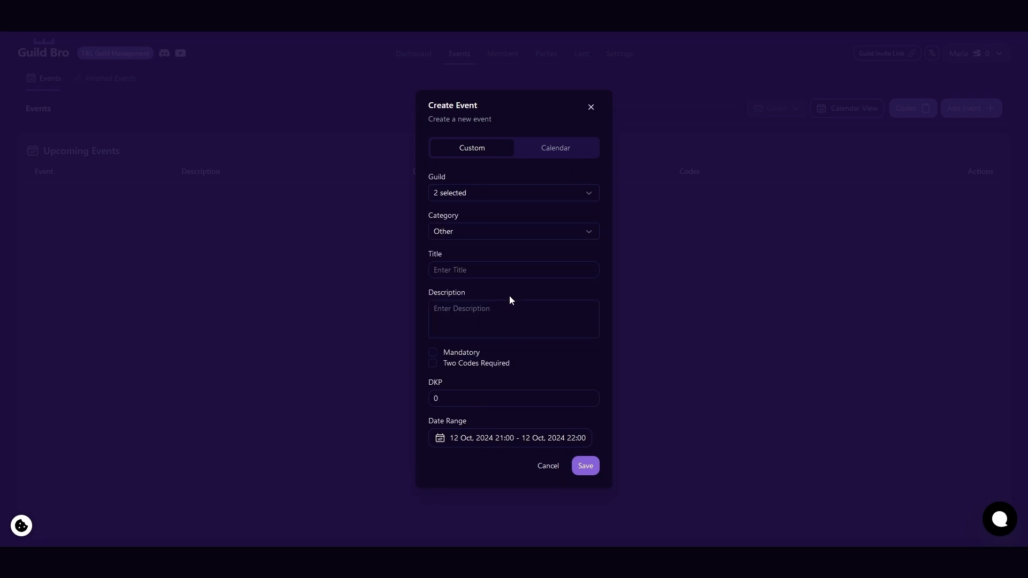
pyautogui.click(511, 270)
pyautogui.write('PVP')
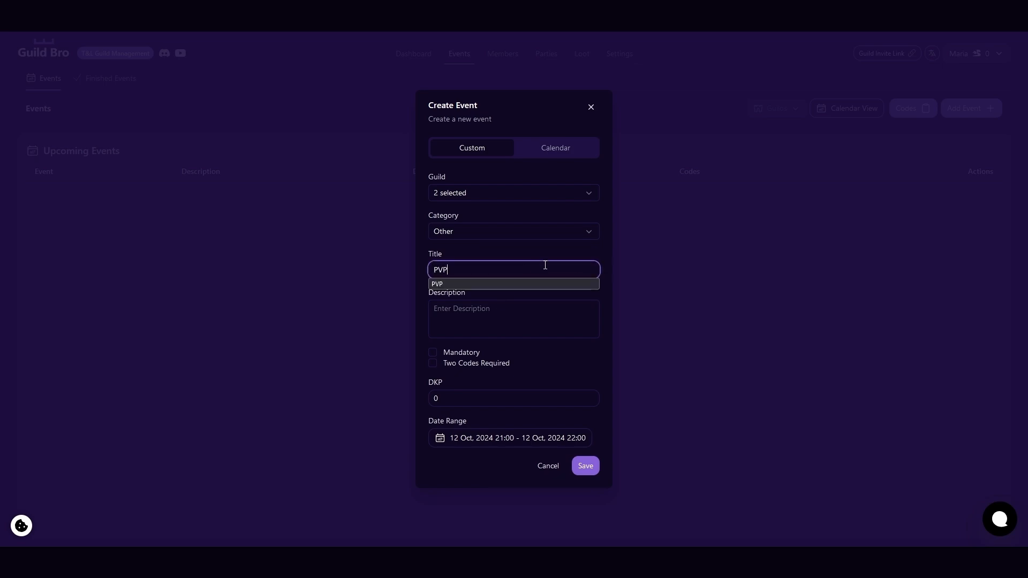
# Make the PVP event mandatory, set its DKP to 15 and save the event.
pyautogui.click(574, 254)
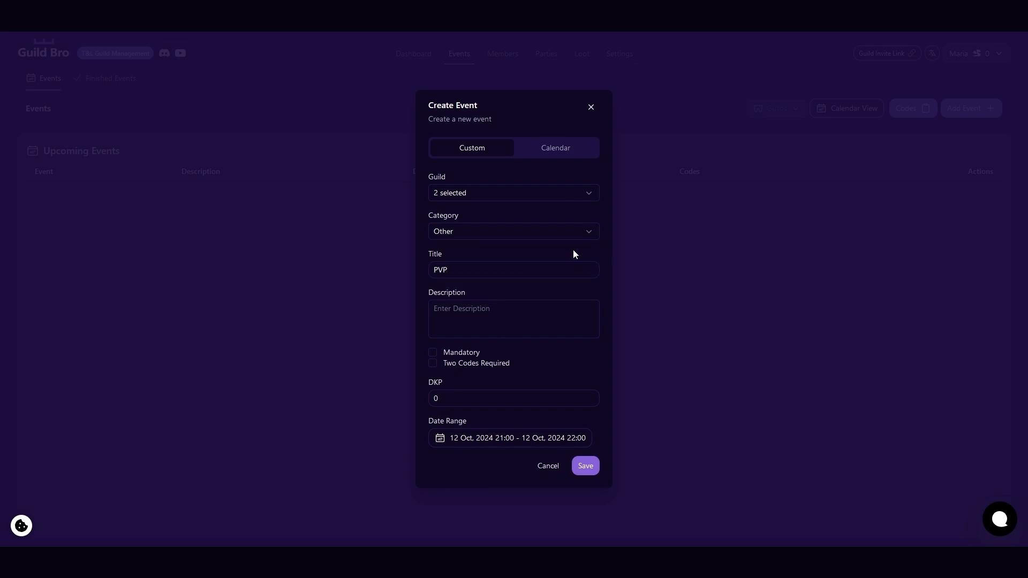
pyautogui.click(432, 352)
pyautogui.click(443, 396)
pyautogui.write('15')
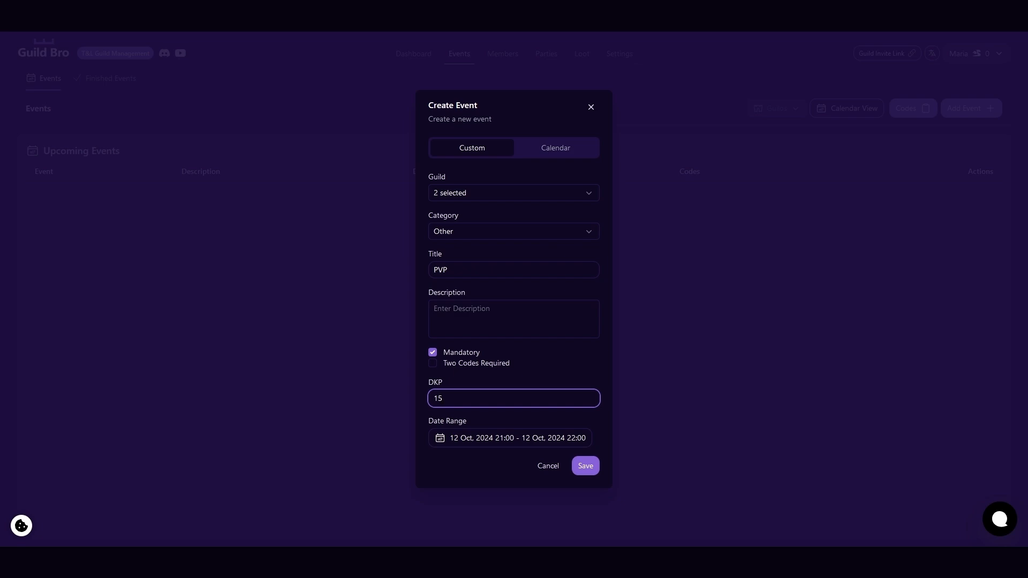
pyautogui.click(588, 472)
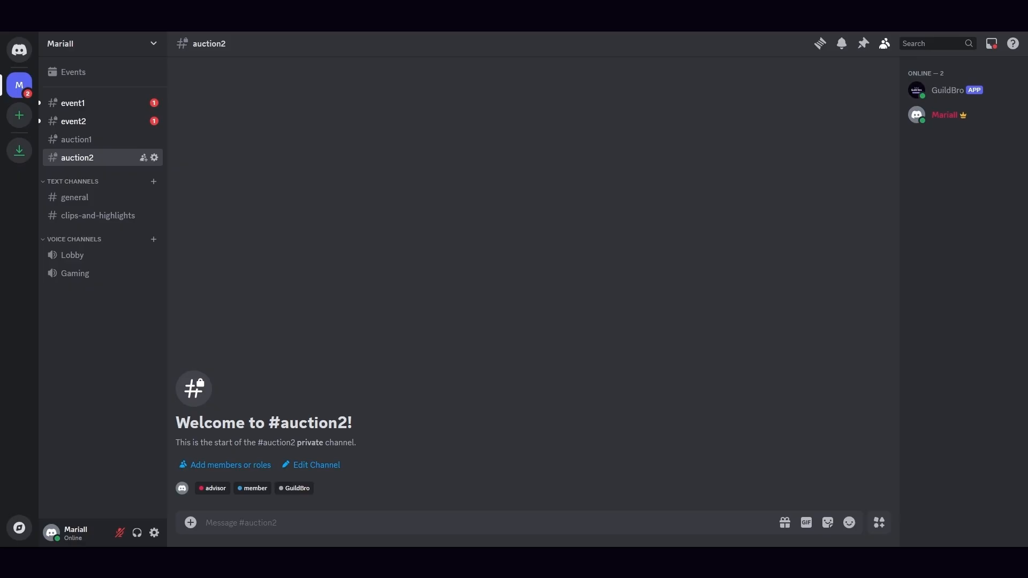
# Switch to Discord and compare the GuildBro bot's PVP event posts in the event1 and event2 channels.
pyautogui.click(104, 107)
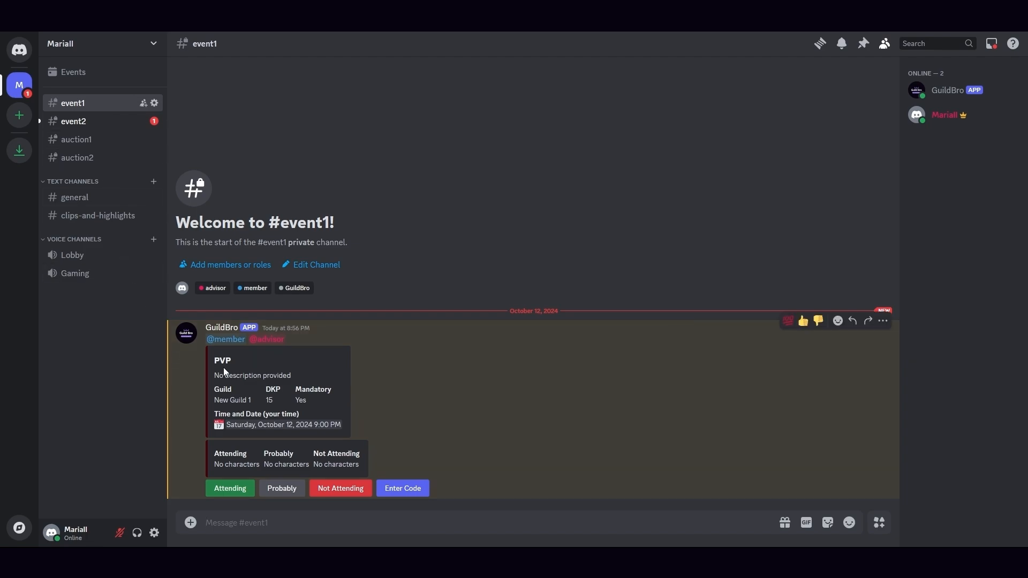
pyautogui.moveTo(301, 340); pyautogui.dragTo(208, 337)
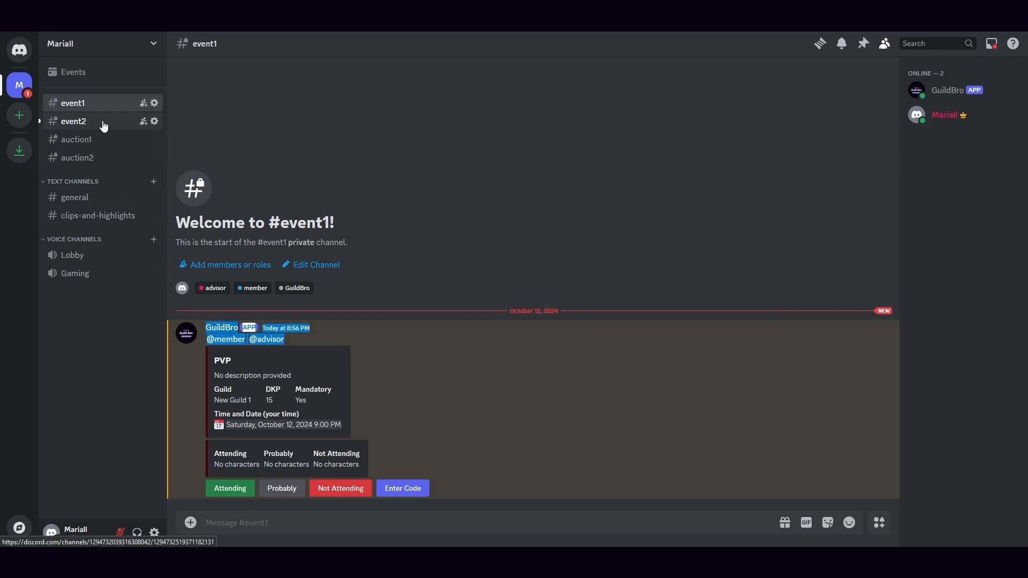
pyautogui.click(75, 121)
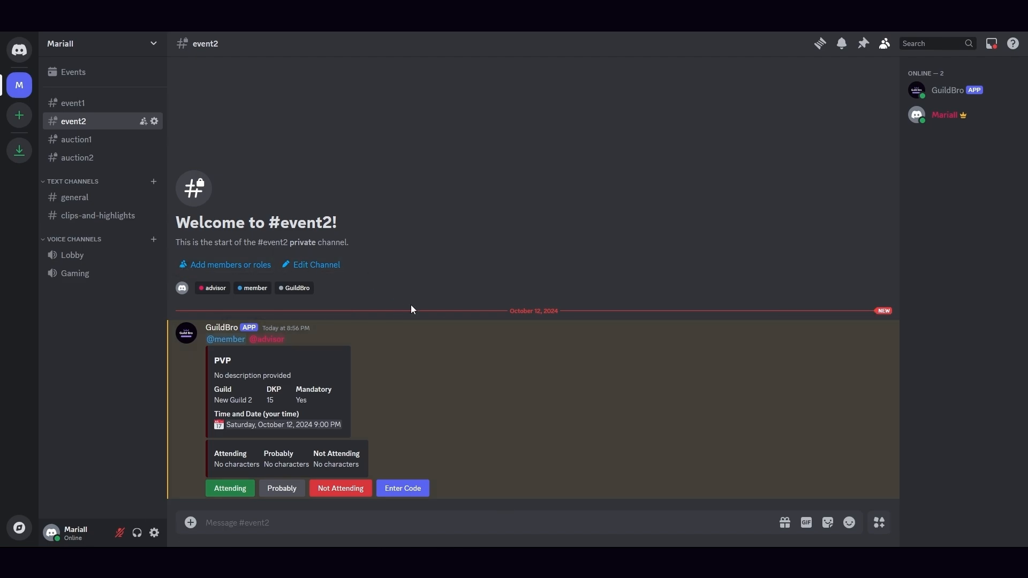
pyautogui.click(83, 104)
pyautogui.click(85, 124)
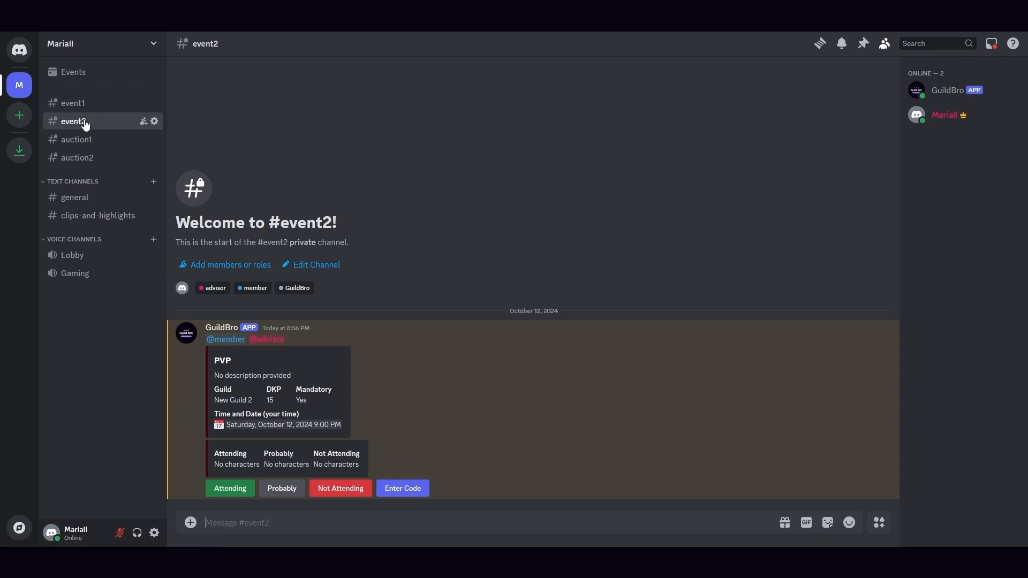
pyautogui.click(80, 104)
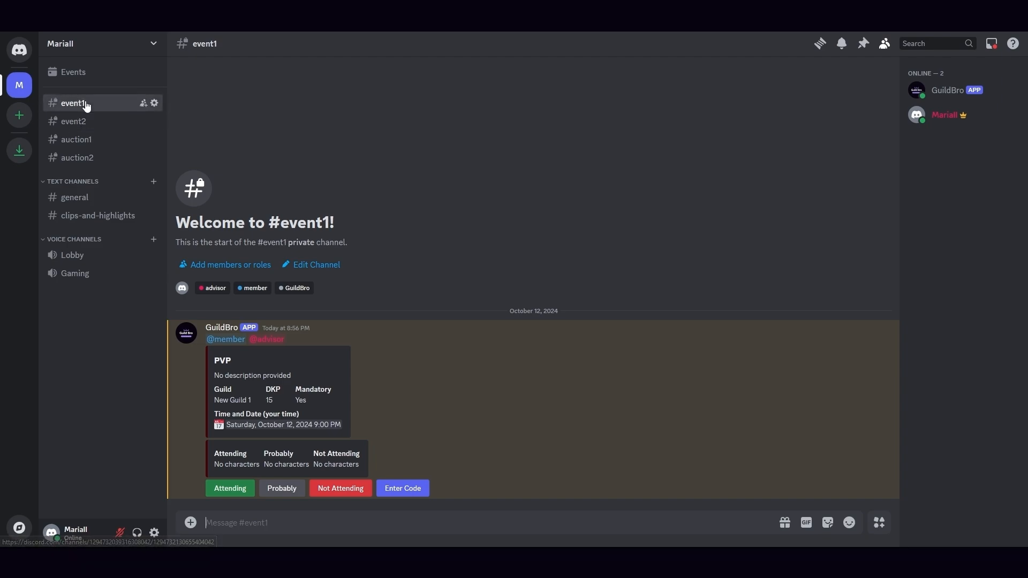
pyautogui.click(90, 129)
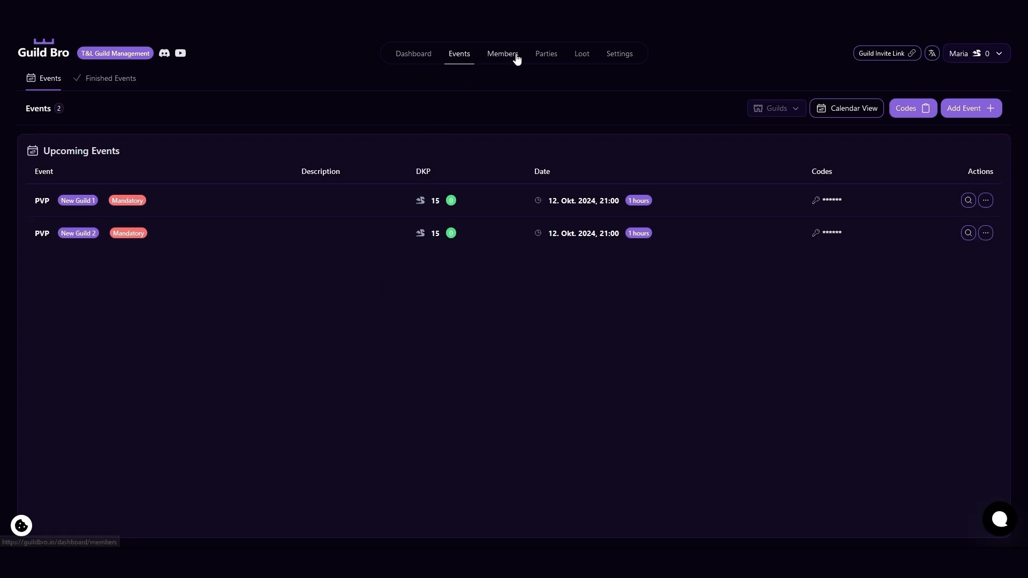
# In Guild Bro, add Furious Sniper's Longbow with the Bind Chance trait as a pending loot distribution for New Guild 1.
pyautogui.click(580, 55)
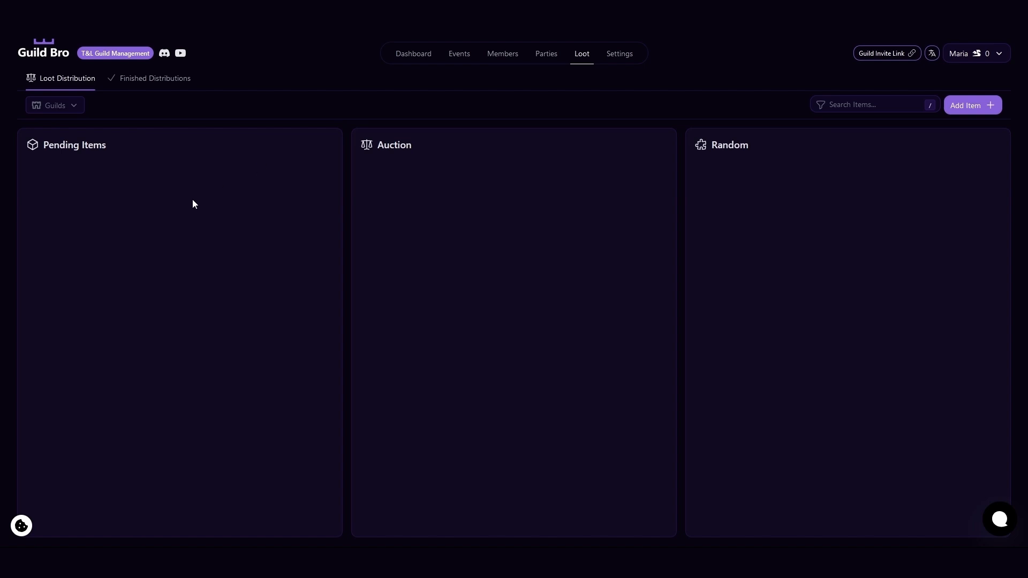
pyautogui.click(945, 110)
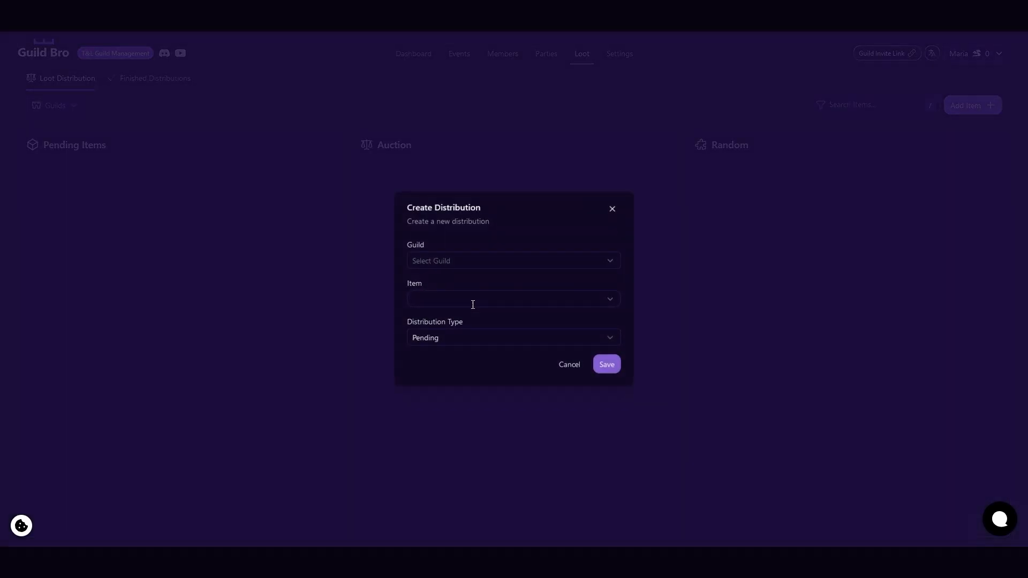
pyautogui.click(605, 257)
pyautogui.click(564, 283)
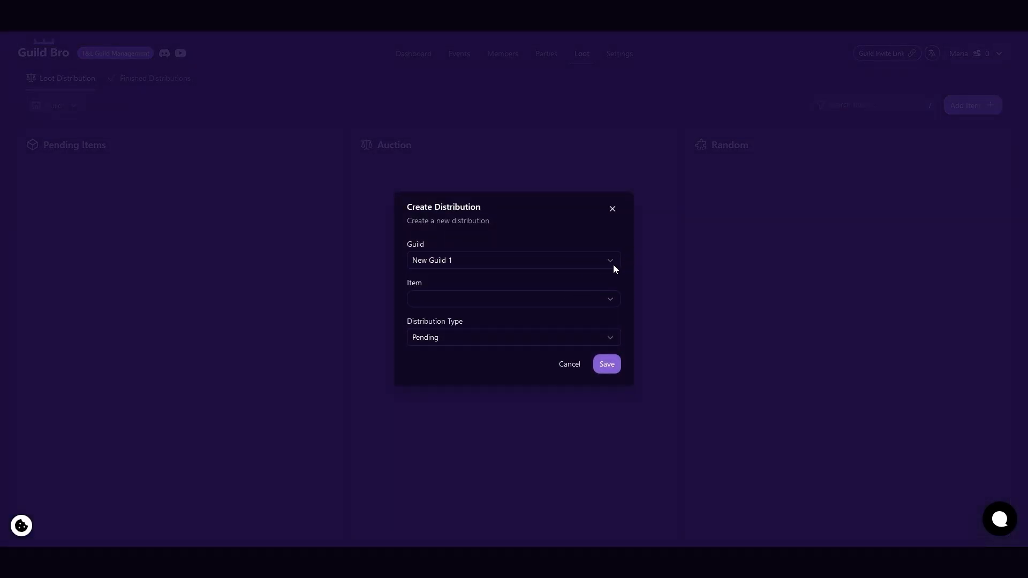
pyautogui.click(608, 262)
pyautogui.click(588, 286)
pyautogui.click(619, 302)
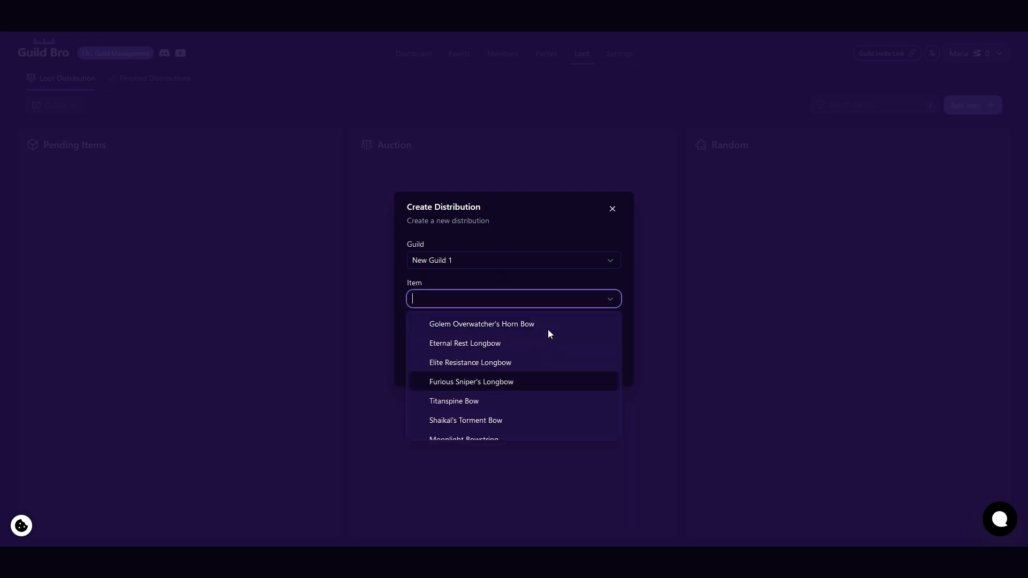
pyautogui.click(539, 375)
pyautogui.press('Tab')
pyautogui.click(609, 349)
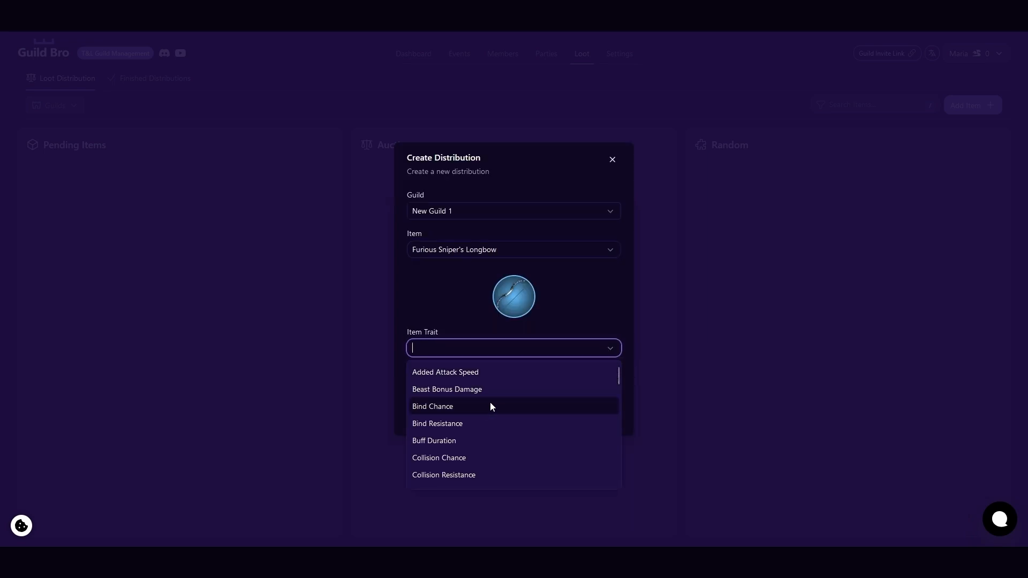
pyautogui.click(490, 405)
pyautogui.click(608, 421)
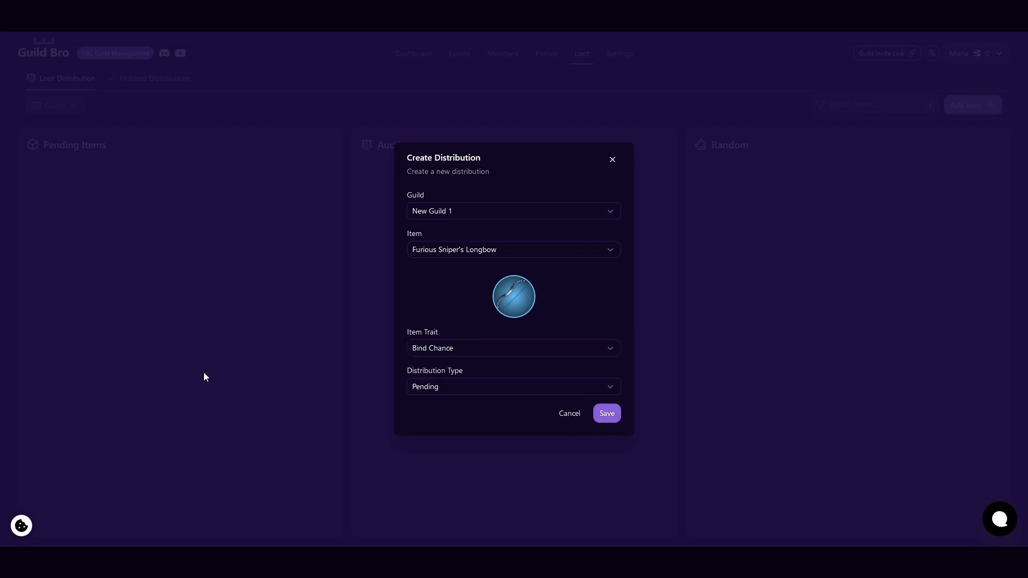
# Move Furious Sniper's Longbow to auction with starting bid 5 and bid increment 1, save, and view its post in Discord's auction1 channel.
pyautogui.moveTo(148, 170); pyautogui.dragTo(493, 136)
pyautogui.click(416, 331)
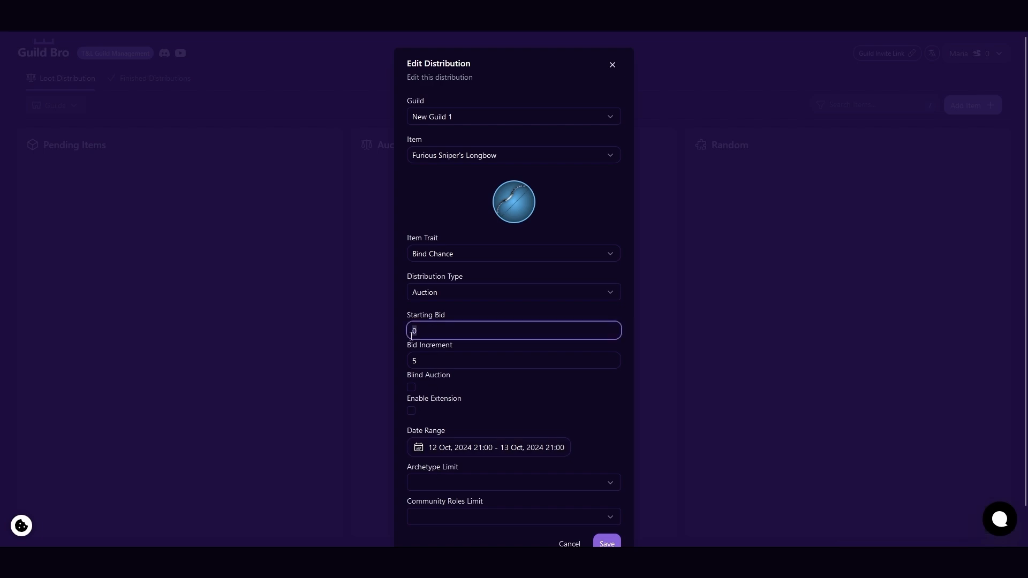
pyautogui.write('1')
pyautogui.moveTo(436, 330); pyautogui.dragTo(353, 322)
pyautogui.write('5')
pyautogui.press('Tab')
pyautogui.write('1')
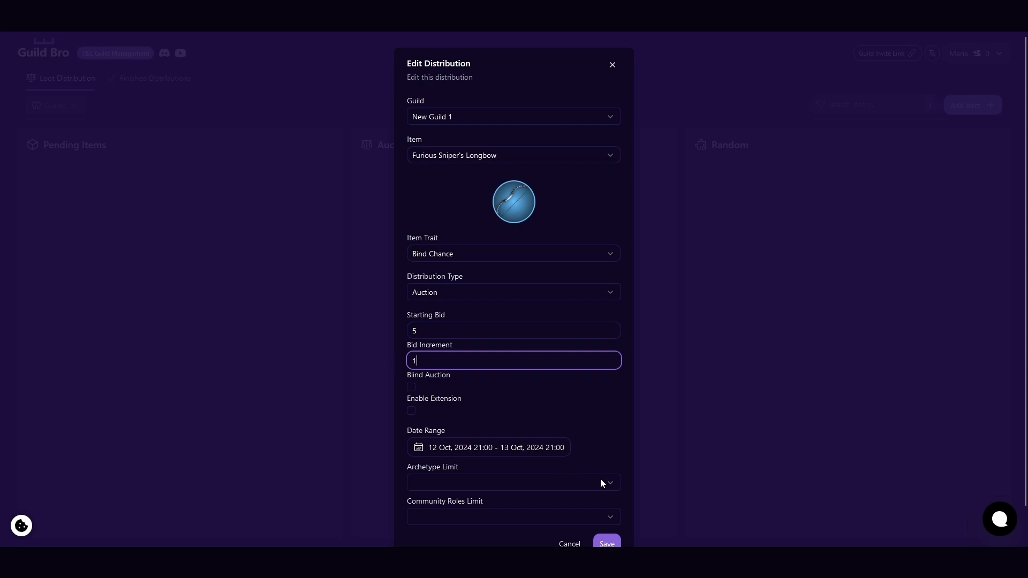
pyautogui.scroll(-1, 600, 479)
pyautogui.click(607, 508)
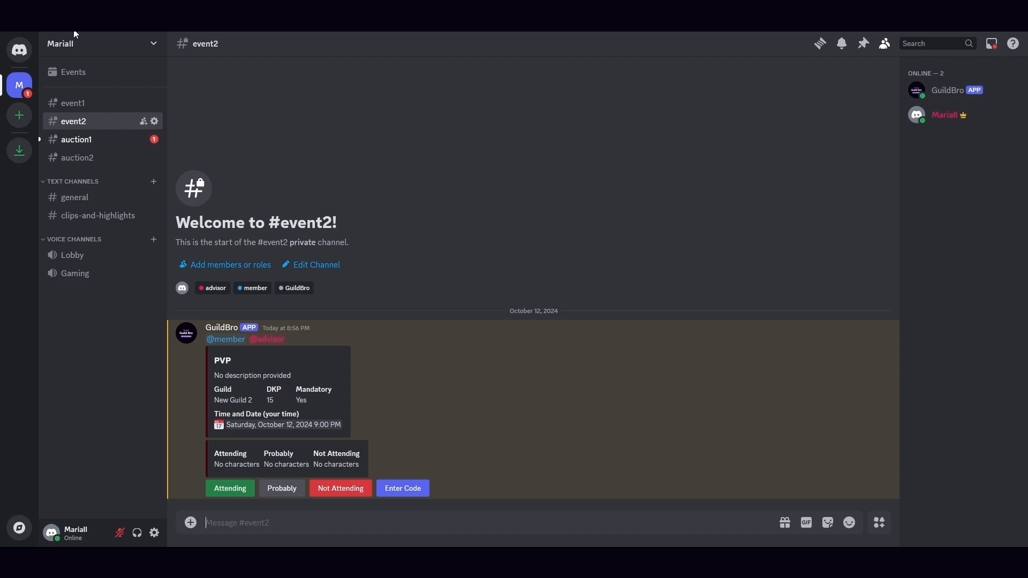
pyautogui.click(86, 140)
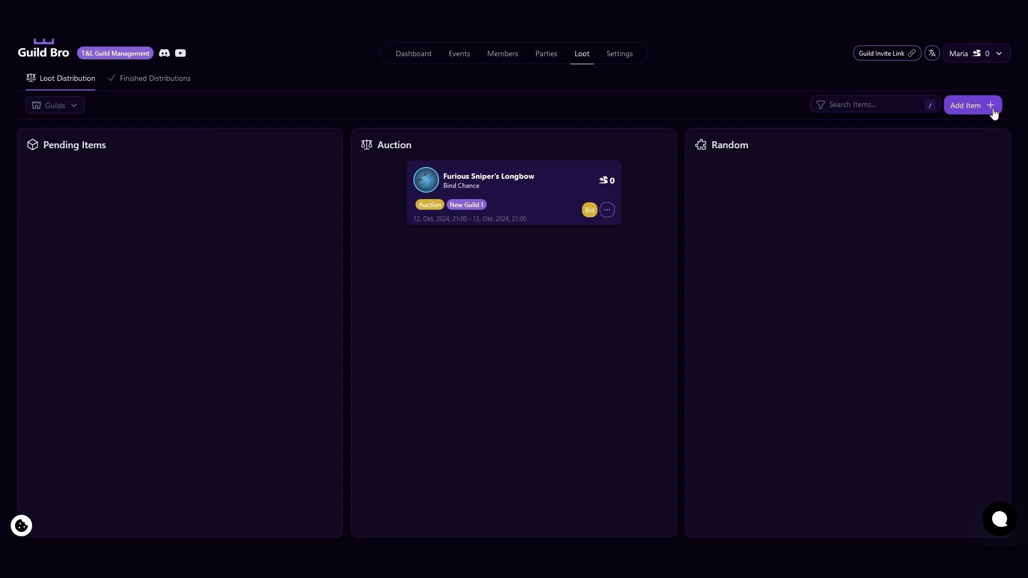
# In Guild Bro, create a pending loot distribution for New Guild 2 with Shaikal's Torment Bow and the Bind Resistance trait.
pyautogui.click(992, 106)
pyautogui.click(609, 256)
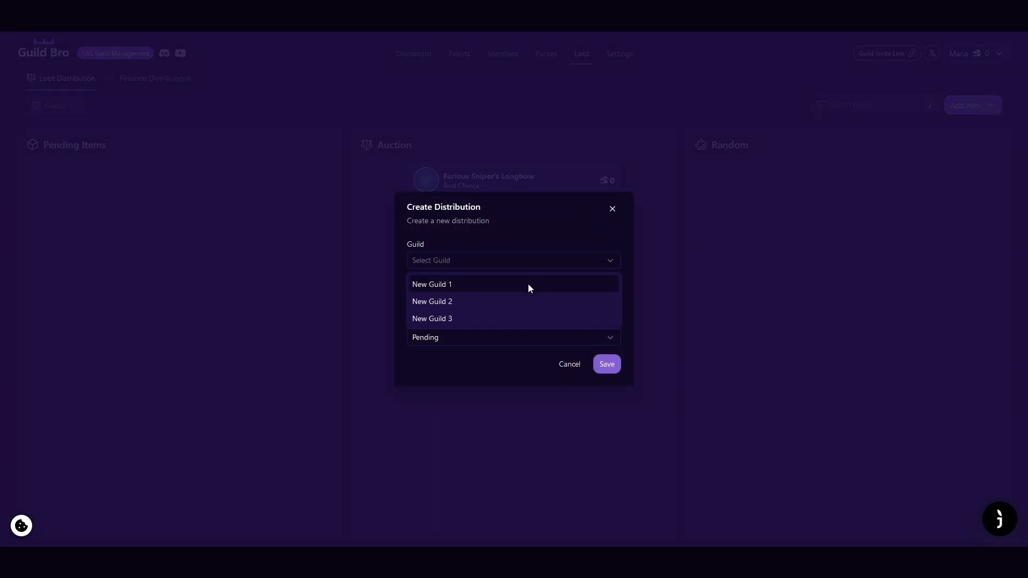
pyautogui.click(521, 299)
pyautogui.click(619, 303)
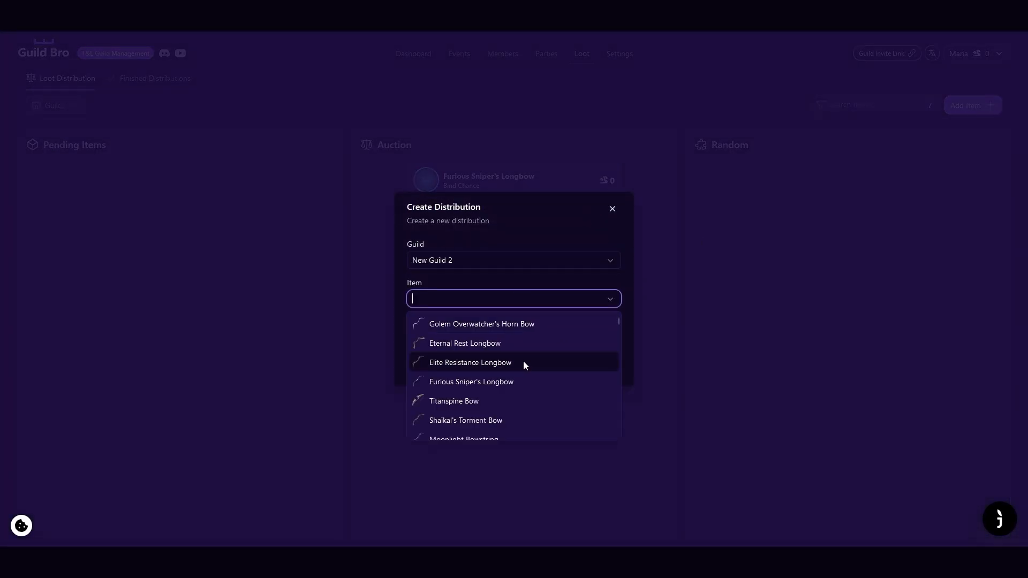
pyautogui.click(534, 418)
pyautogui.click(602, 344)
pyautogui.click(515, 419)
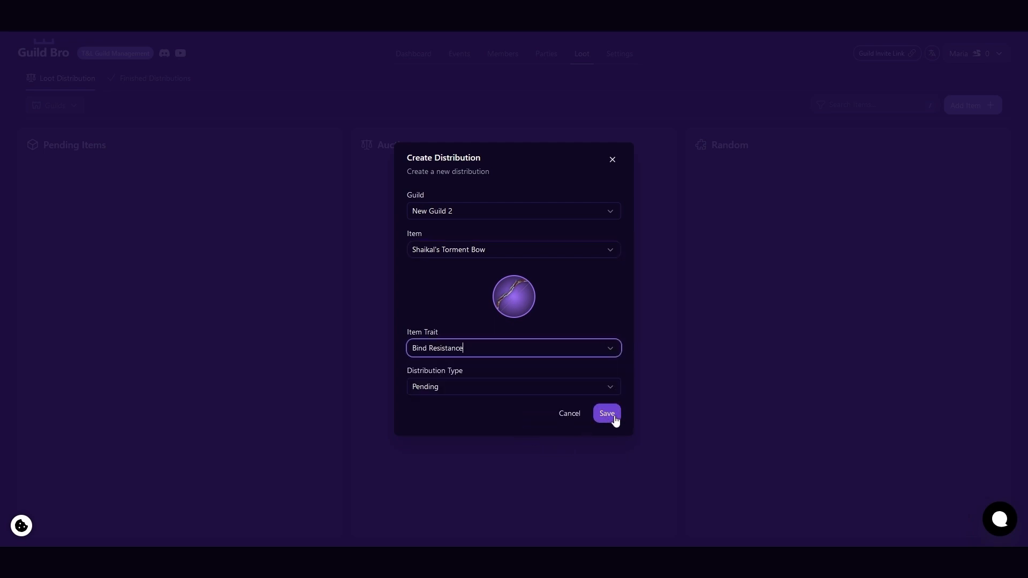
# Move Shaikal's Torment Bow to auction with starting bid 5 and bid increment 1, save, and view its post in Discord's auction2 channel.
pyautogui.moveTo(201, 187); pyautogui.dragTo(526, 169)
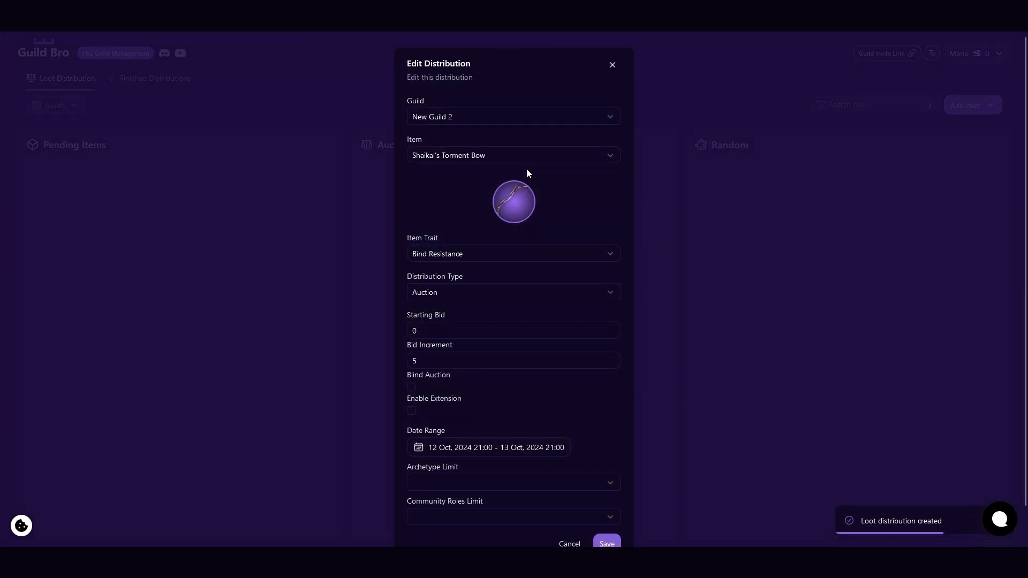
pyautogui.click(424, 330)
pyautogui.press('BackSpace')
pyautogui.write('5')
pyautogui.press('Tab')
pyautogui.press('BackSpace')
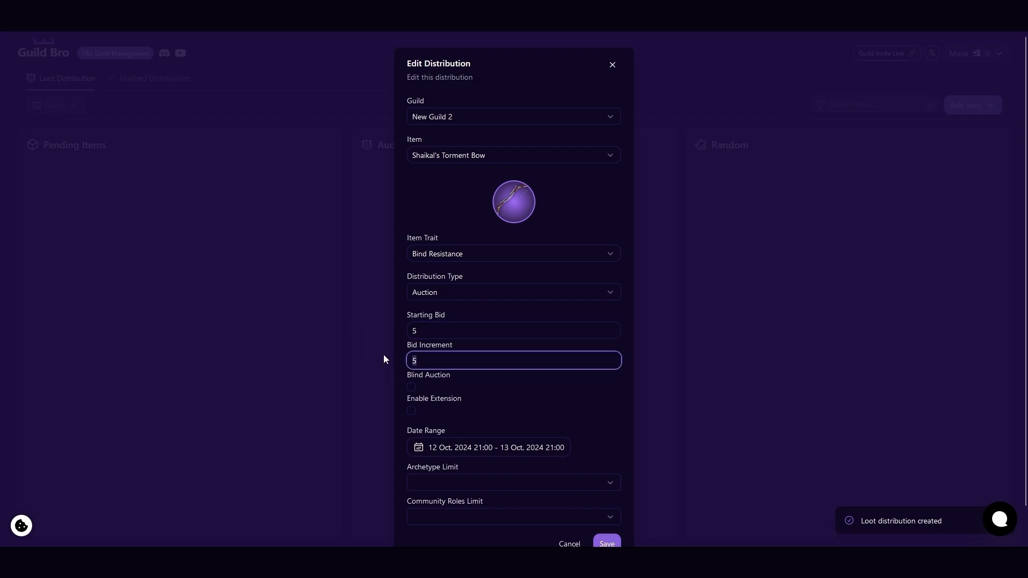
pyautogui.write('1')
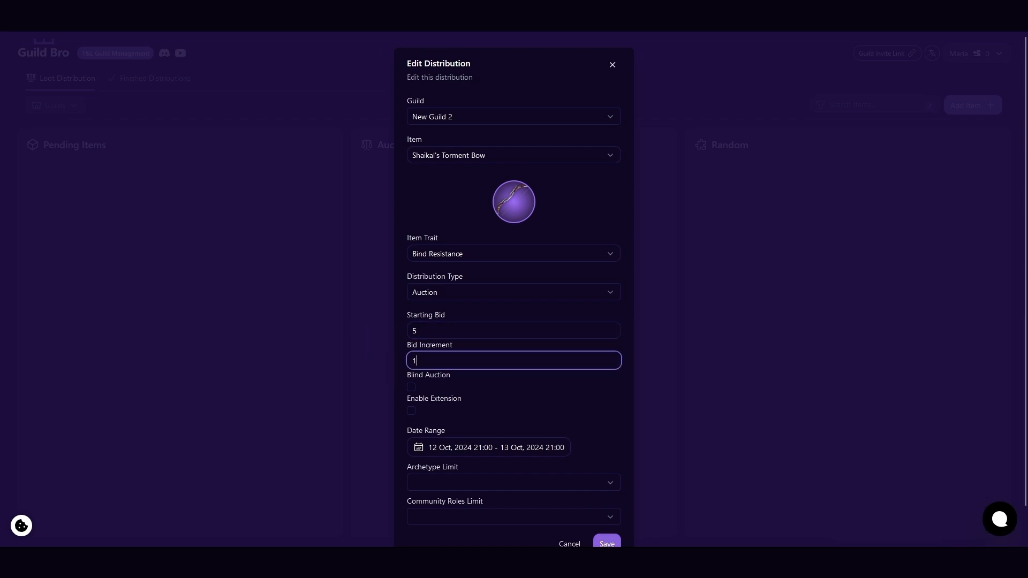
pyautogui.click(614, 543)
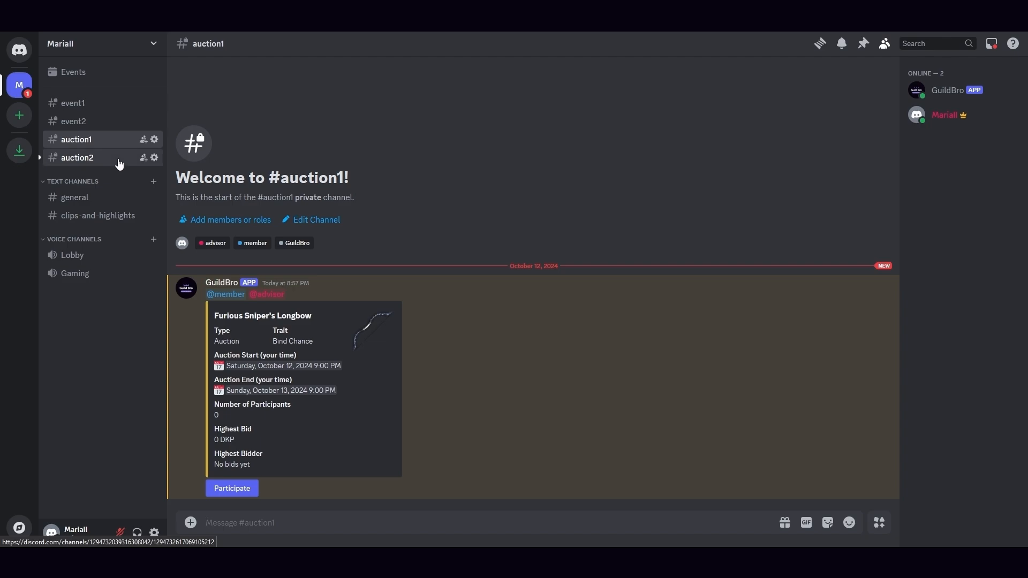
pyautogui.click(119, 164)
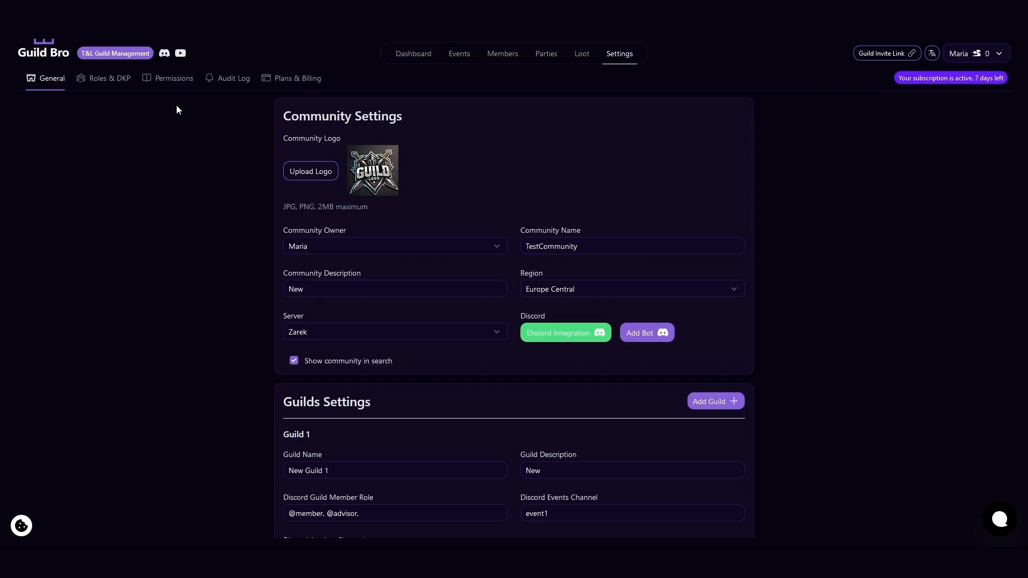
# In Guild Bro's Roles & DKP settings, create a Heal community role with a DKP influence of 10%.
pyautogui.scroll(-7, 176, 104)
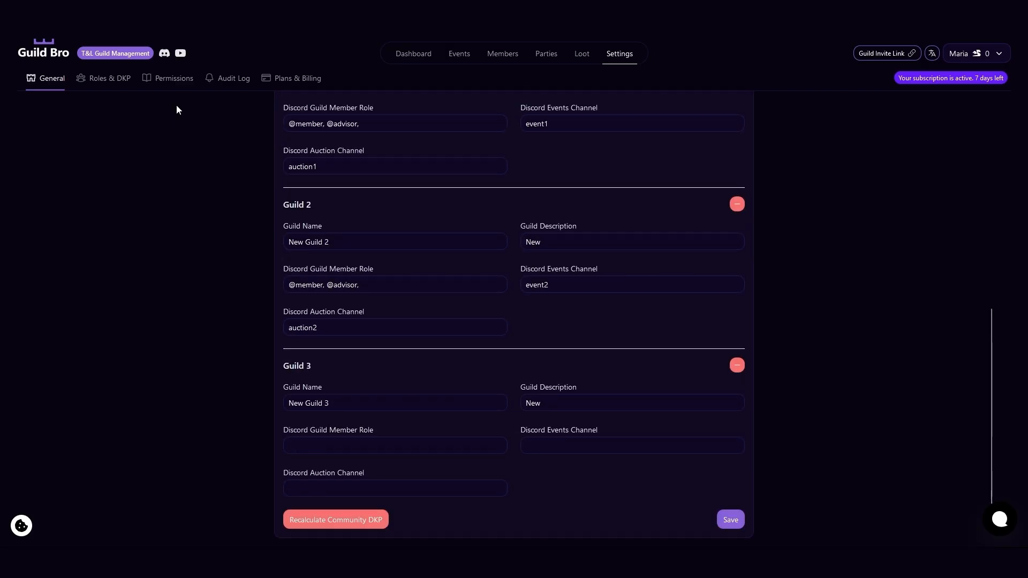
pyautogui.scroll(7, 176, 104)
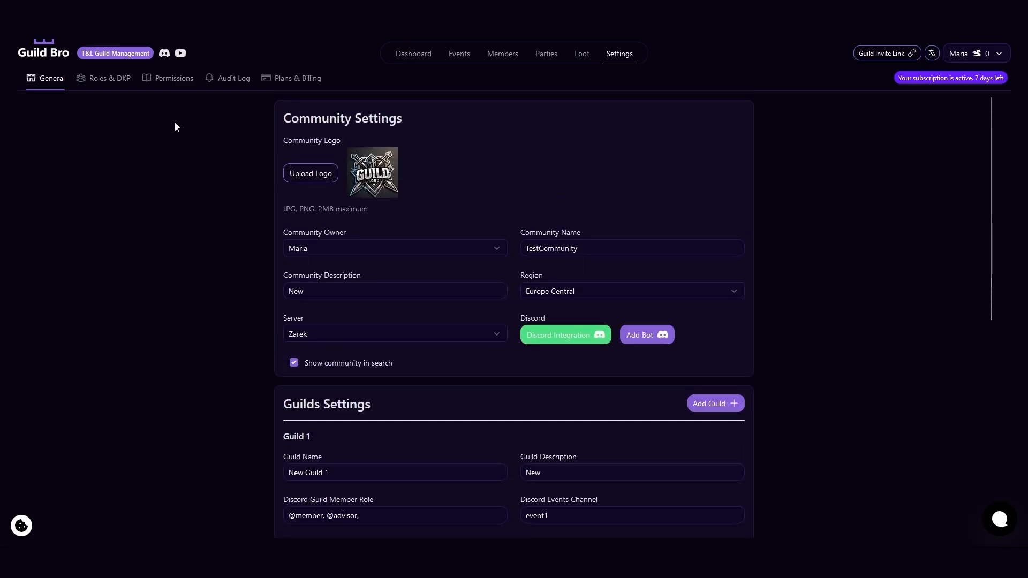
pyautogui.click(106, 79)
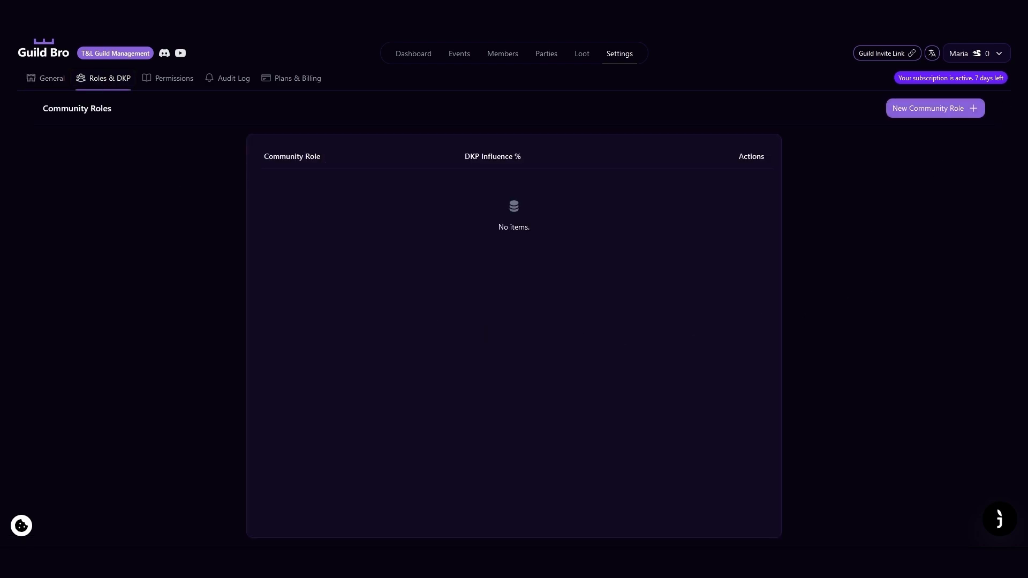
pyautogui.click(971, 114)
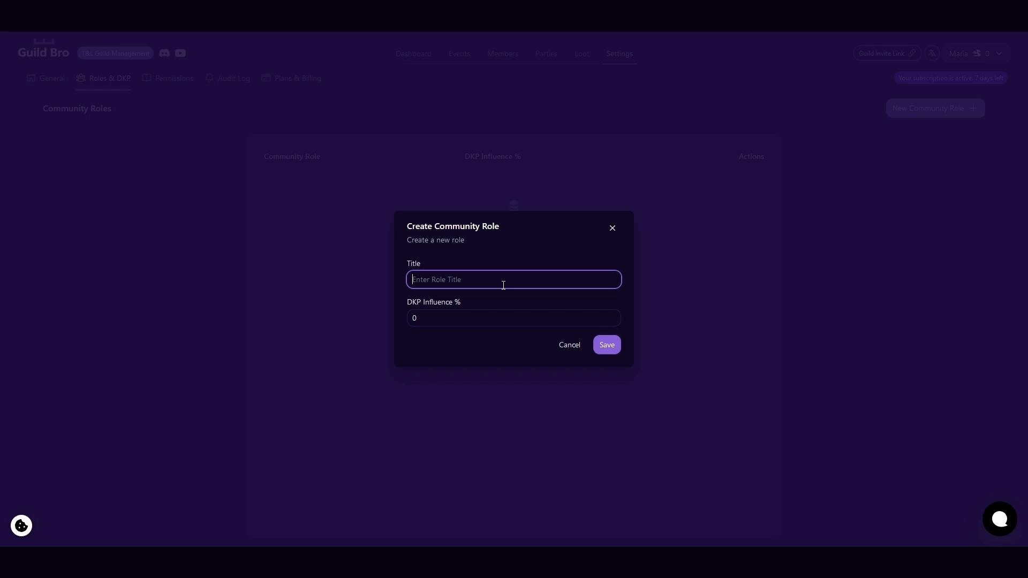
pyautogui.click(613, 228)
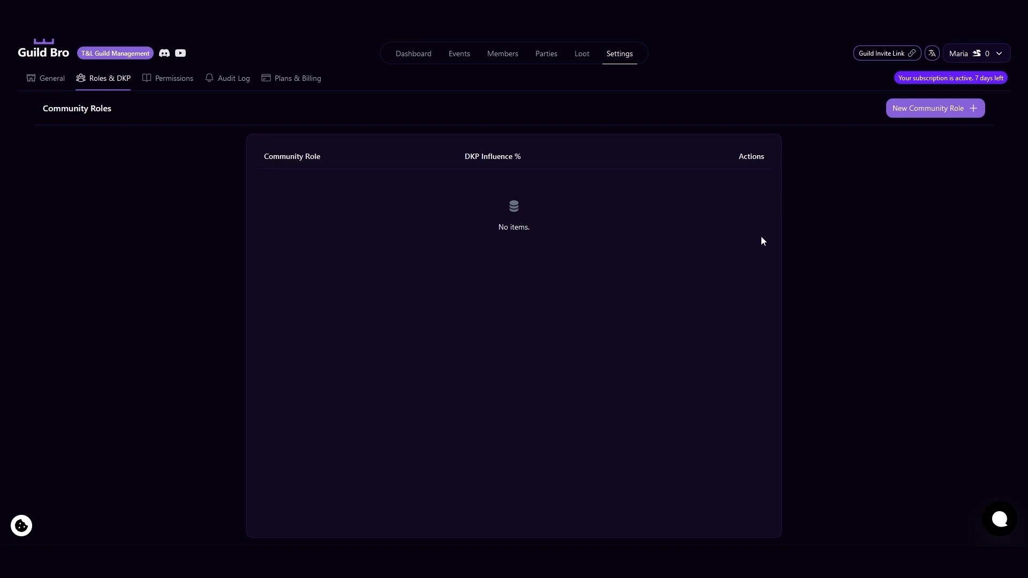
pyautogui.click(962, 112)
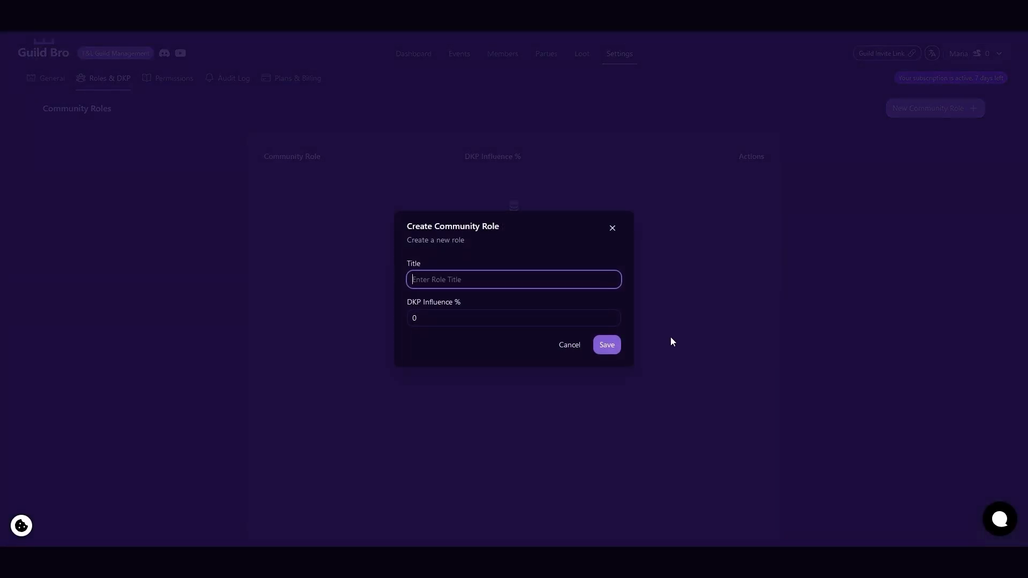
pyautogui.write('Heal')
pyautogui.click(440, 319)
pyautogui.press('BackSpace')
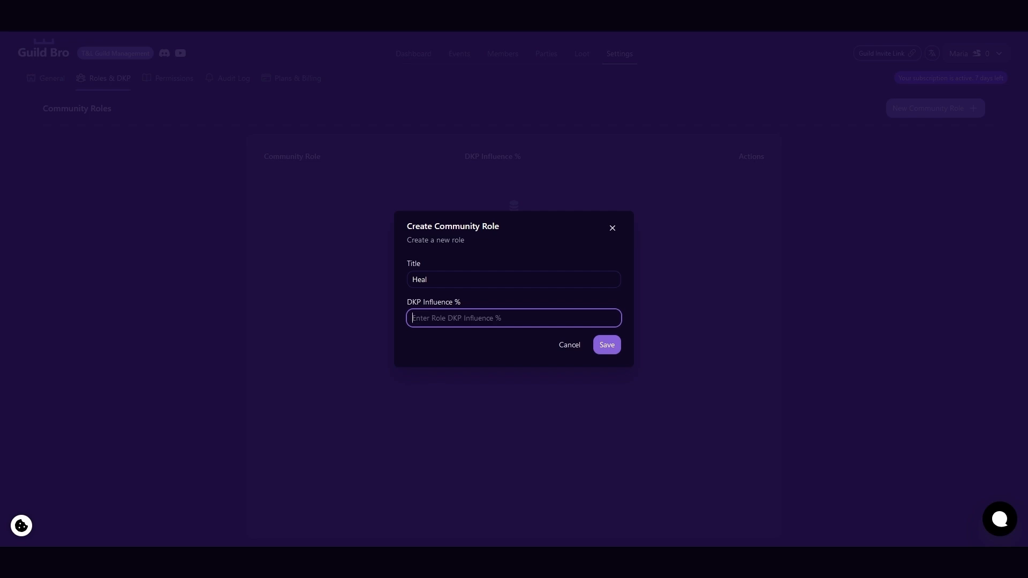
pyautogui.write('10')
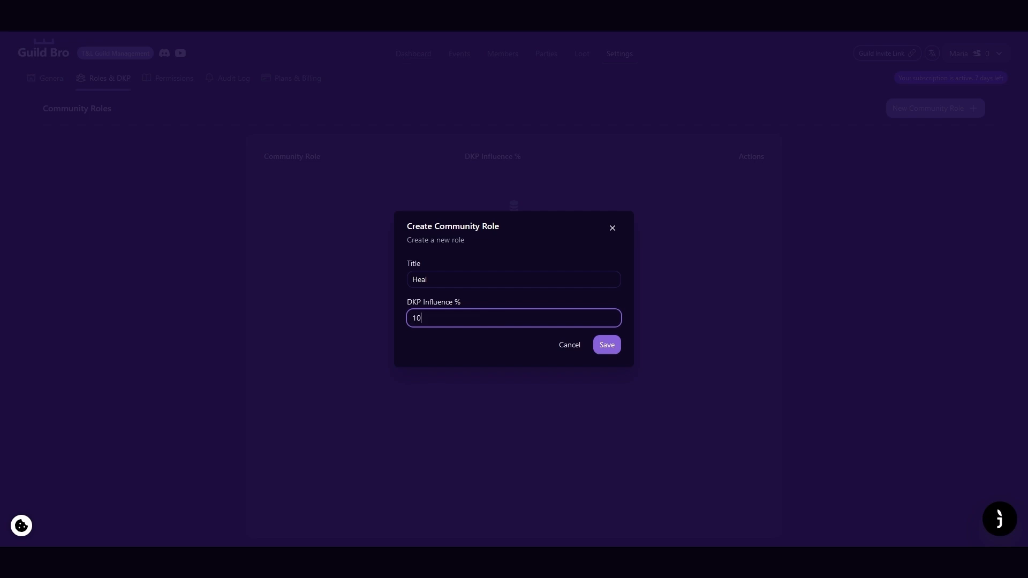
pyautogui.click(614, 349)
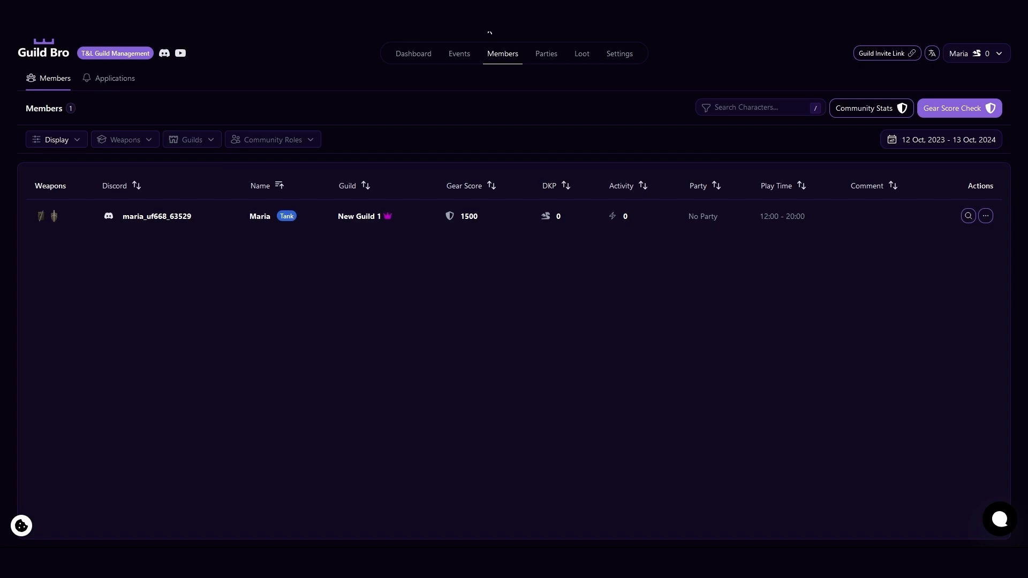
# Assign the Heal community role to the New Guild 1 leader in the members list and save.
pyautogui.click(986, 217)
pyautogui.click(934, 297)
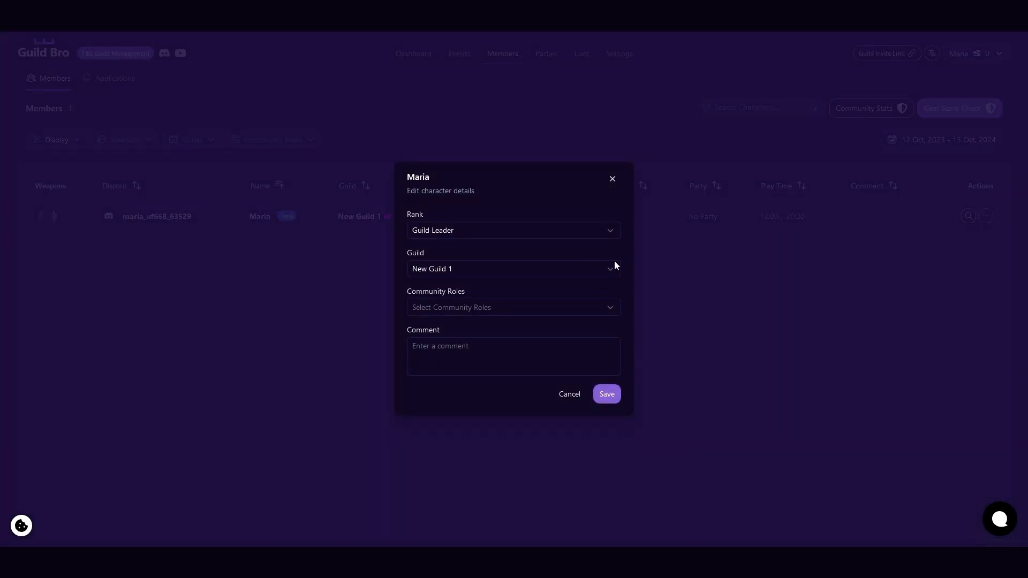
pyautogui.click(607, 303)
pyautogui.click(477, 332)
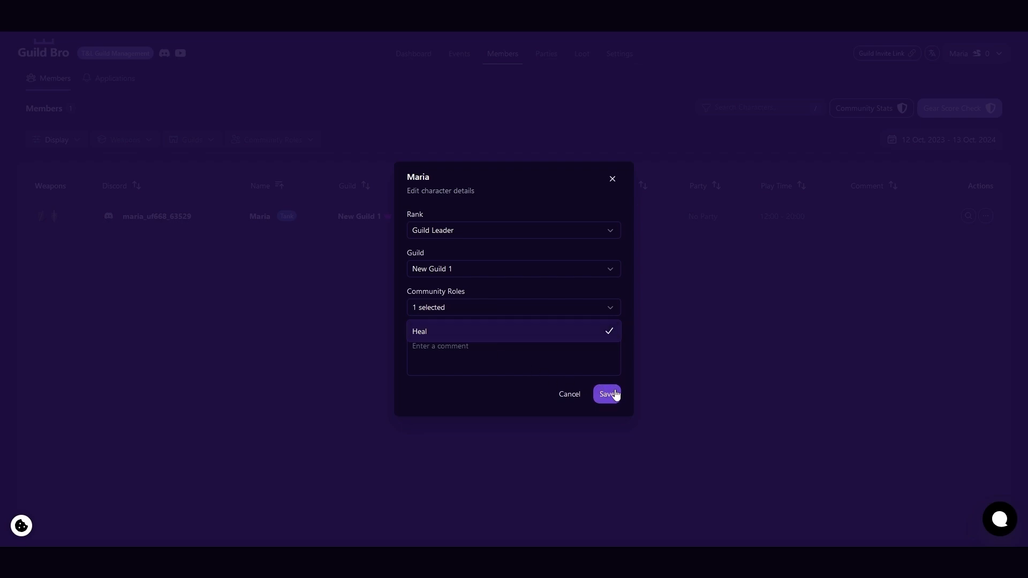
pyautogui.click(614, 394)
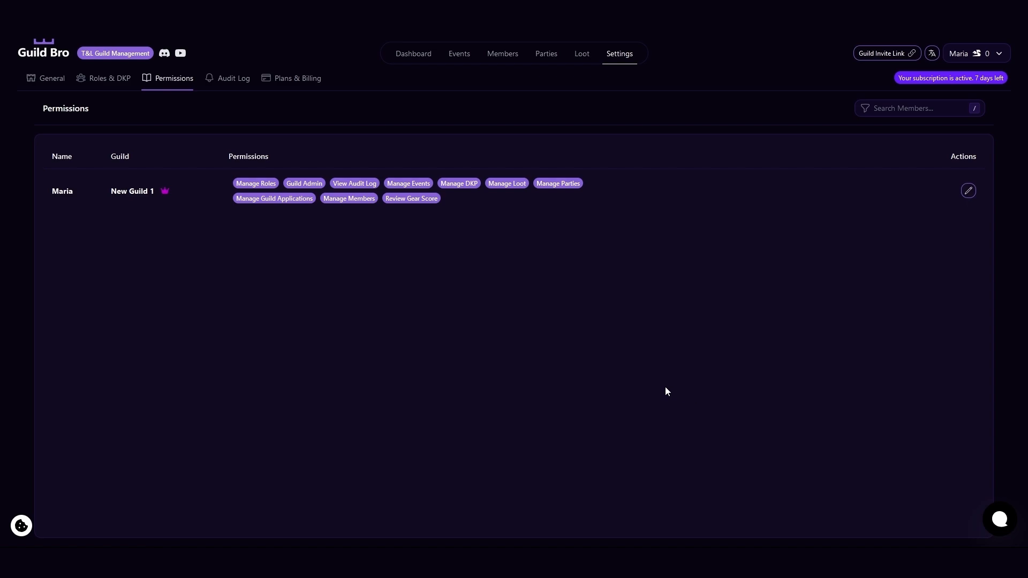
# Review the permissions that can be granted to the New Guild 1 leader, and get the guild invite link.
pyautogui.click(968, 192)
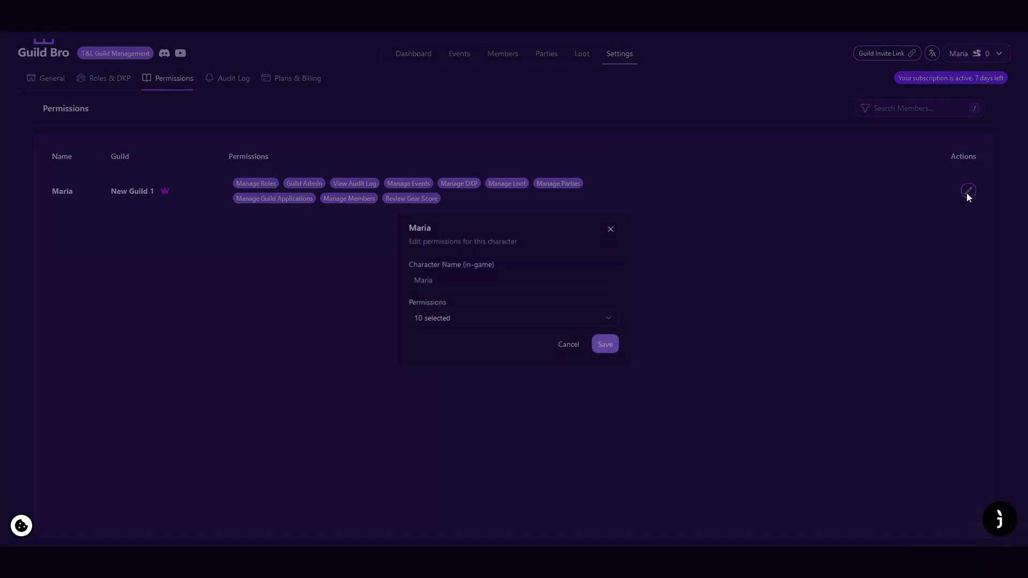
pyautogui.click(609, 318)
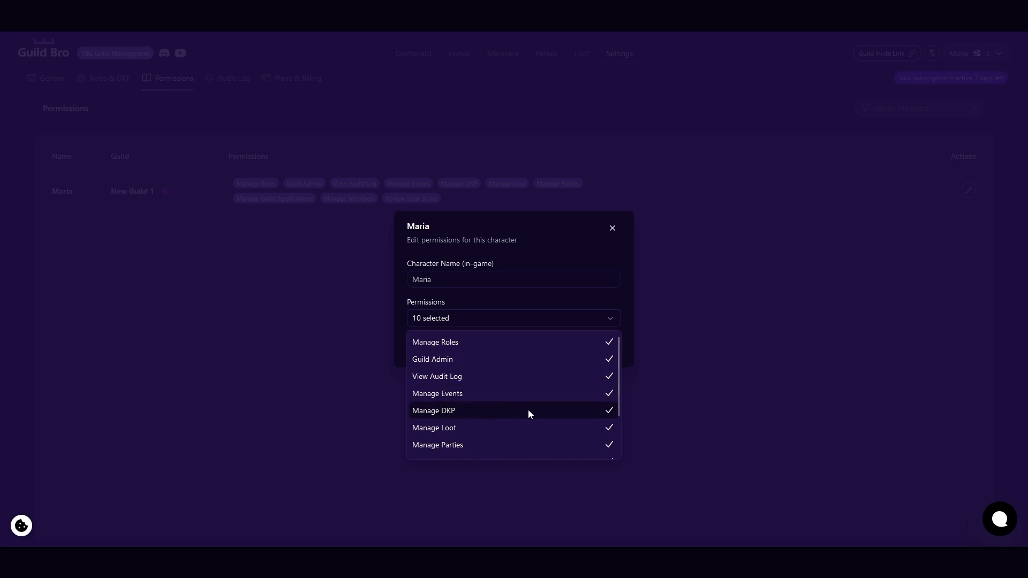
pyautogui.scroll(-2, 506, 435)
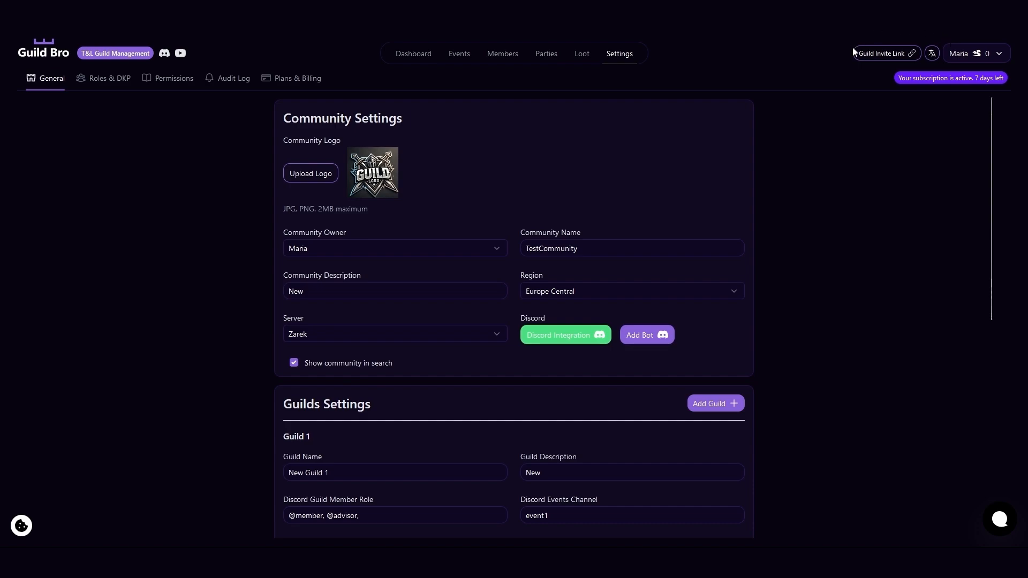
pyautogui.click(884, 58)
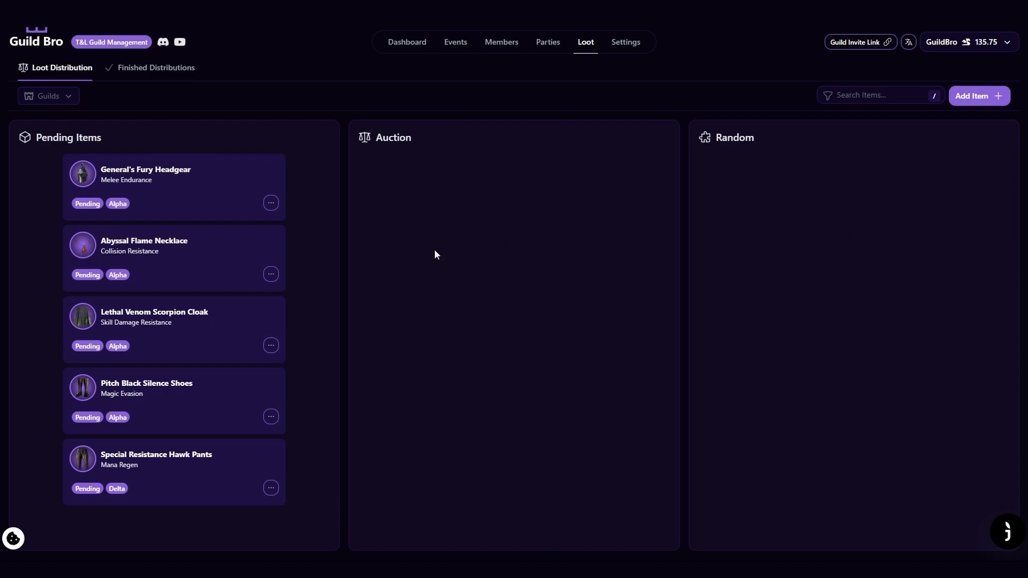
# Create a pending loot distribution for the Gamma guild with Bercant's Ironstring Bow and the Critical Hit trait.
pyautogui.click(985, 101)
pyautogui.click(619, 261)
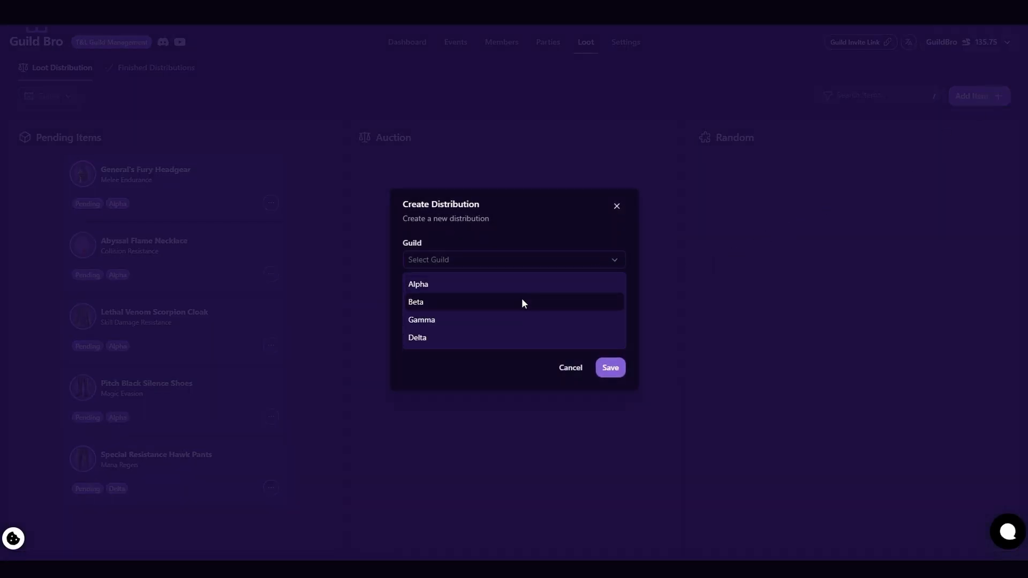
pyautogui.click(573, 284)
pyautogui.click(619, 260)
pyautogui.click(600, 322)
pyautogui.click(582, 303)
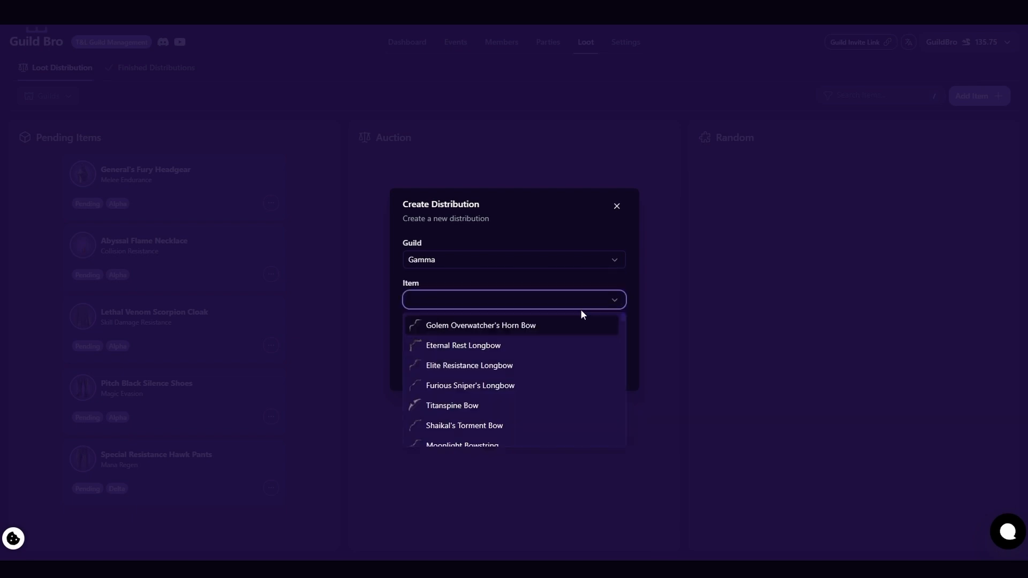
pyautogui.scroll(-3, 493, 348)
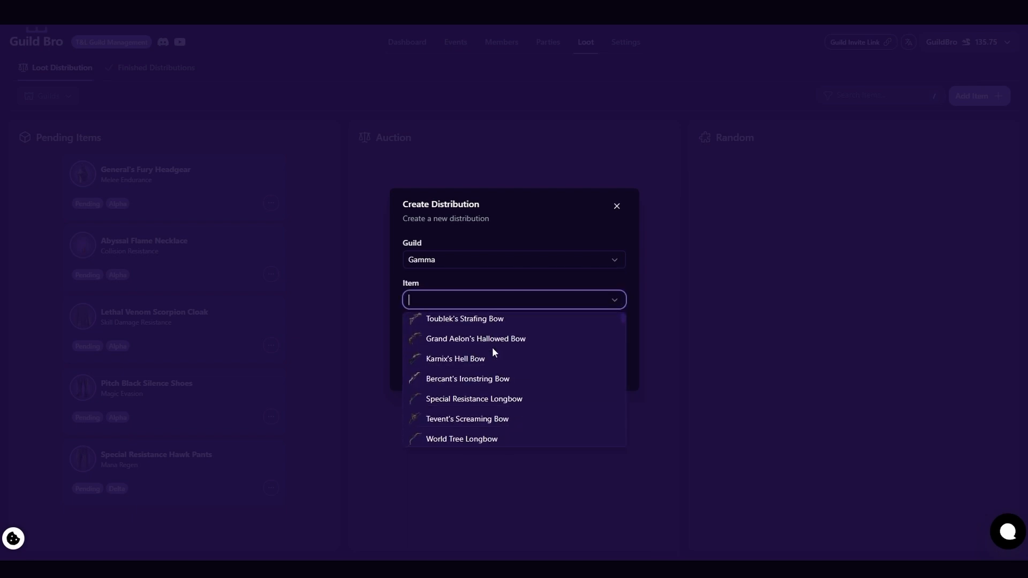
pyautogui.click(505, 378)
pyautogui.click(601, 356)
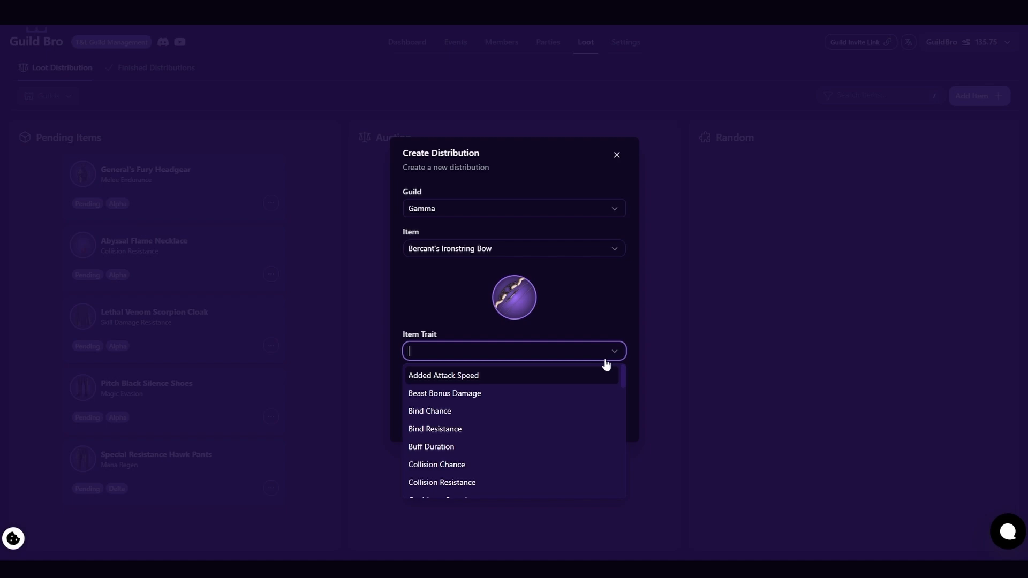
pyautogui.scroll(-2, 471, 412)
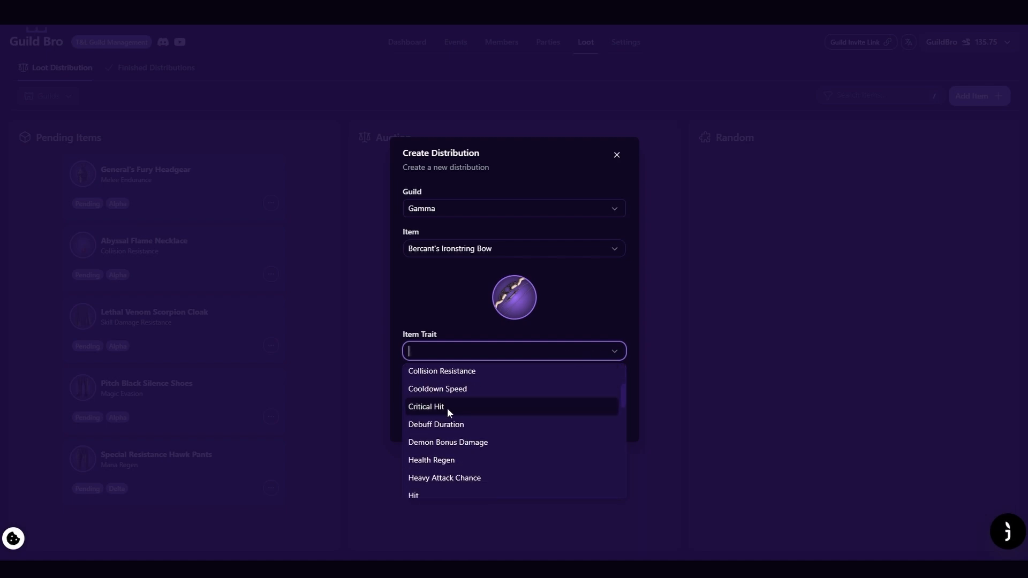
pyautogui.click(448, 408)
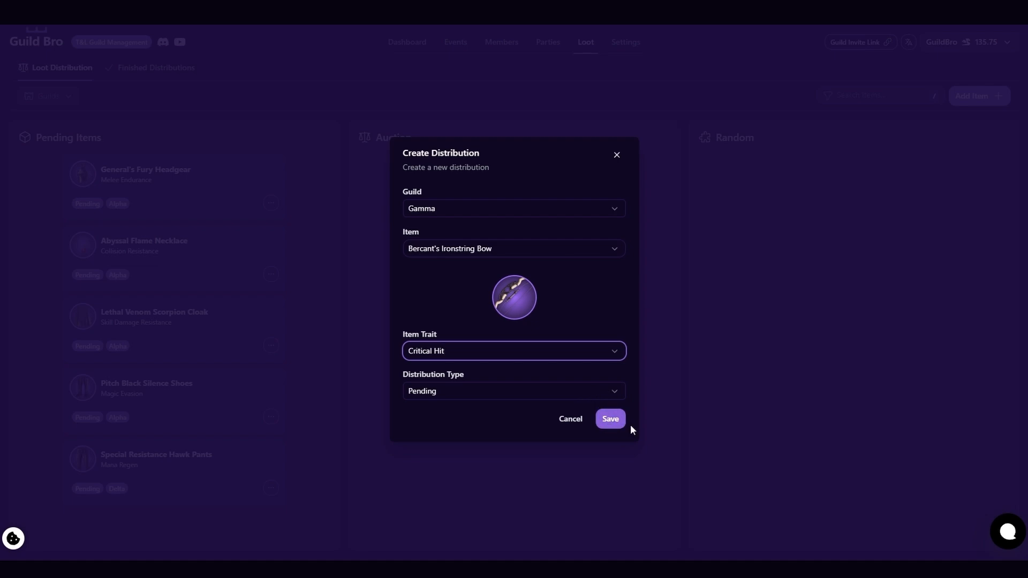
pyautogui.click(609, 426)
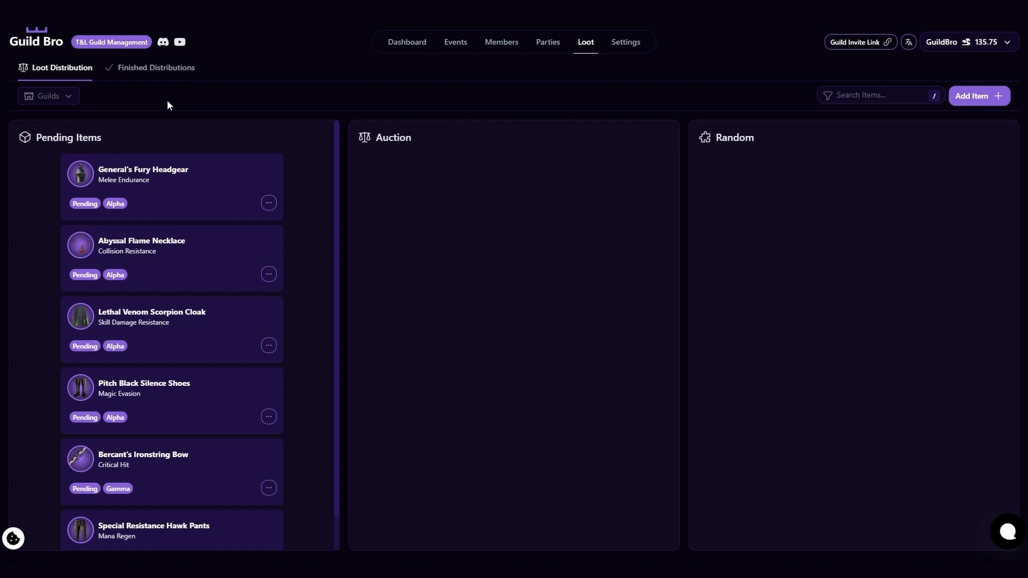
# Move Bercant's Ironstring Bow to auction with starting bid 10 and bid increment 2.
pyautogui.moveTo(195, 447); pyautogui.dragTo(522, 136)
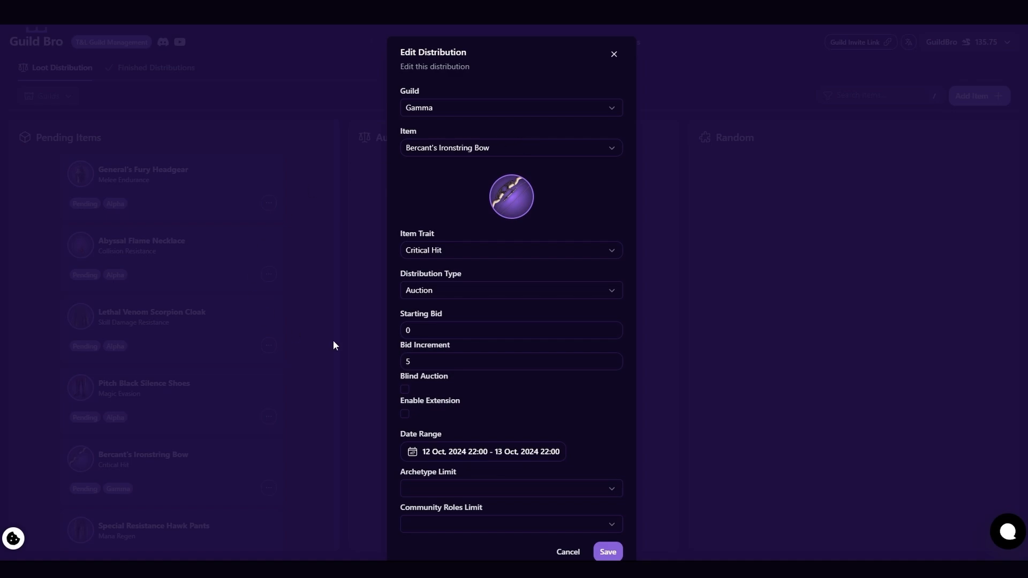
pyautogui.moveTo(422, 330); pyautogui.dragTo(384, 326)
pyautogui.write('10')
pyautogui.moveTo(426, 361); pyautogui.dragTo(357, 370)
pyautogui.write('1')
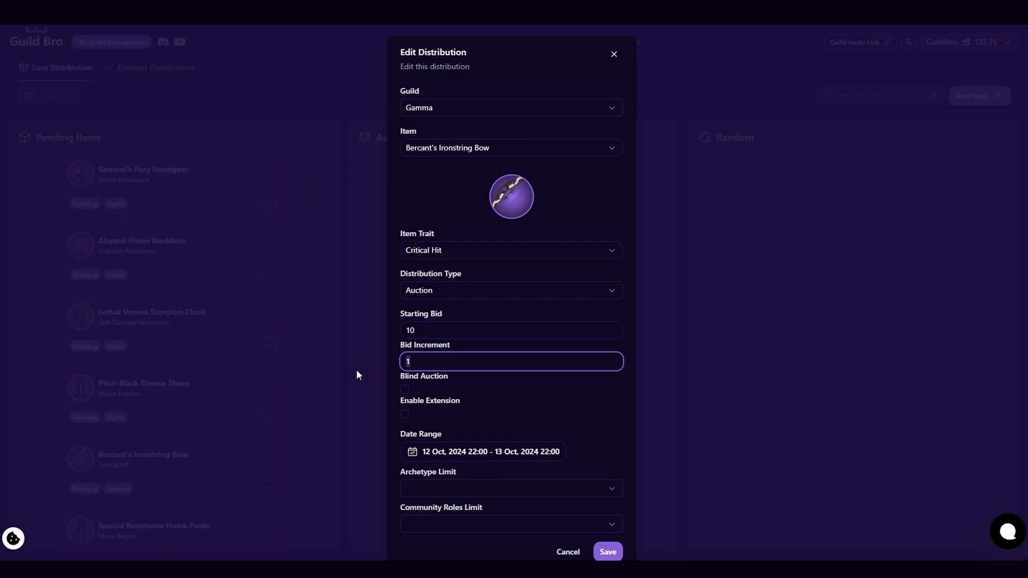
pyautogui.write('2')
# Enable extension for the auction with a 30 min threshold, 30 min duration and an extension limit of No limits.
pyautogui.click(405, 414)
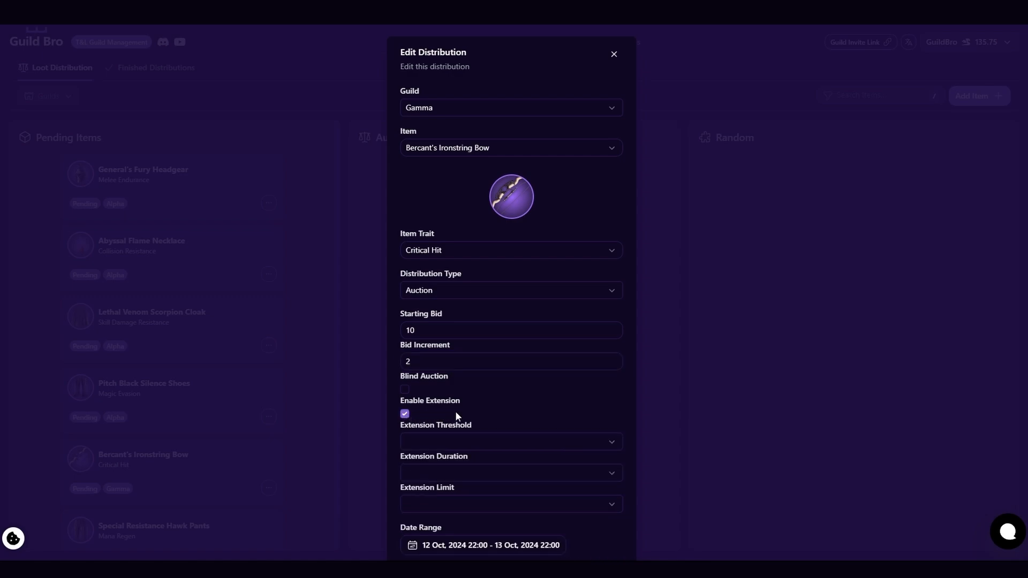
pyautogui.scroll(-2, 482, 399)
pyautogui.scroll(-1, 535, 276)
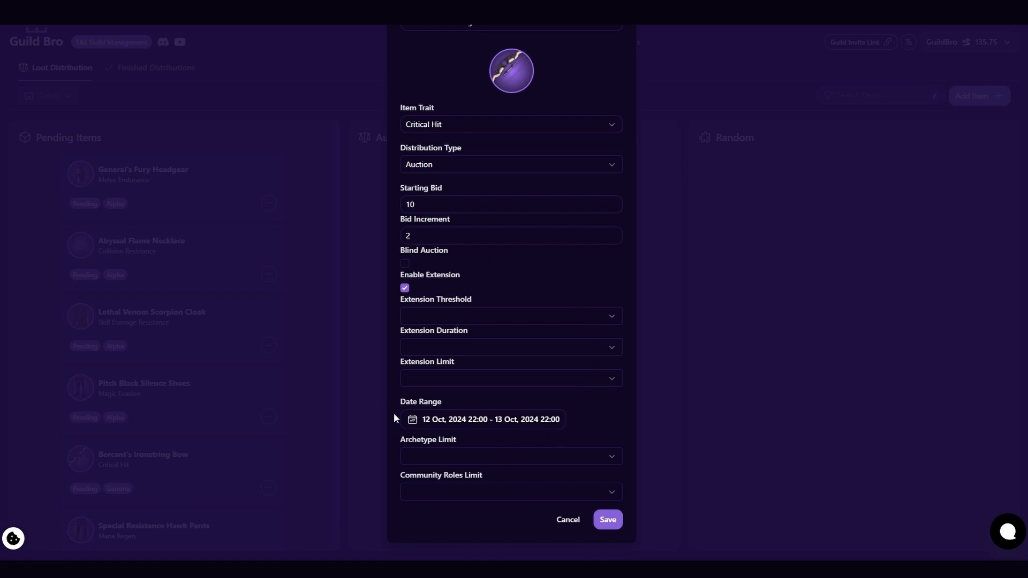
pyautogui.click(611, 316)
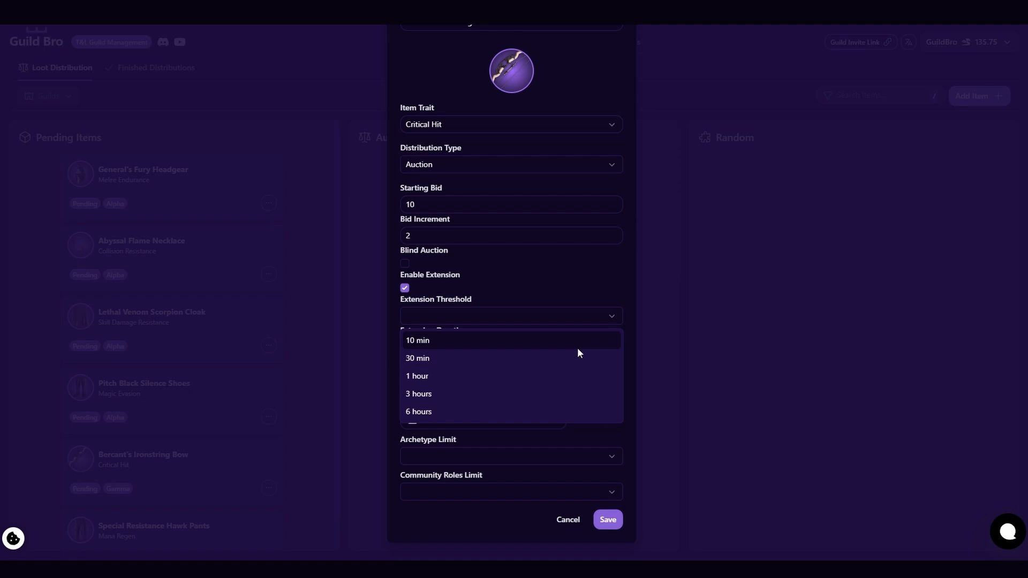
pyautogui.click(578, 355)
pyautogui.click(613, 349)
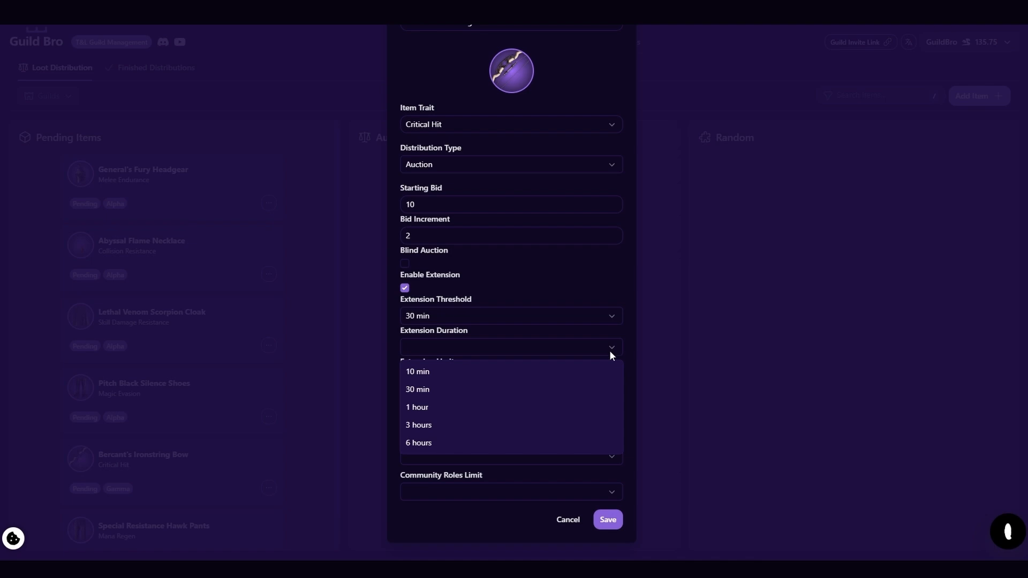
pyautogui.click(594, 398)
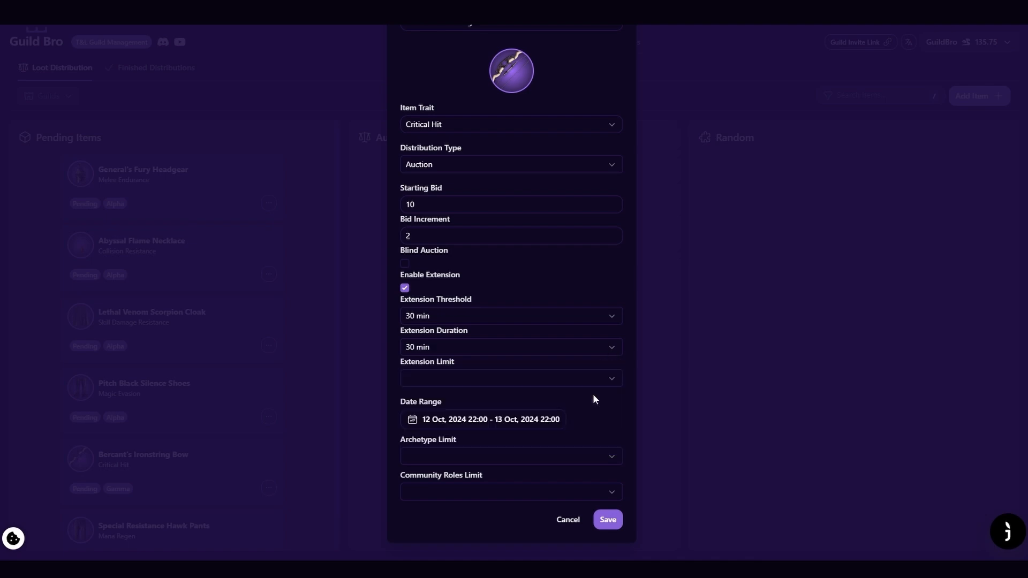
pyautogui.click(615, 383)
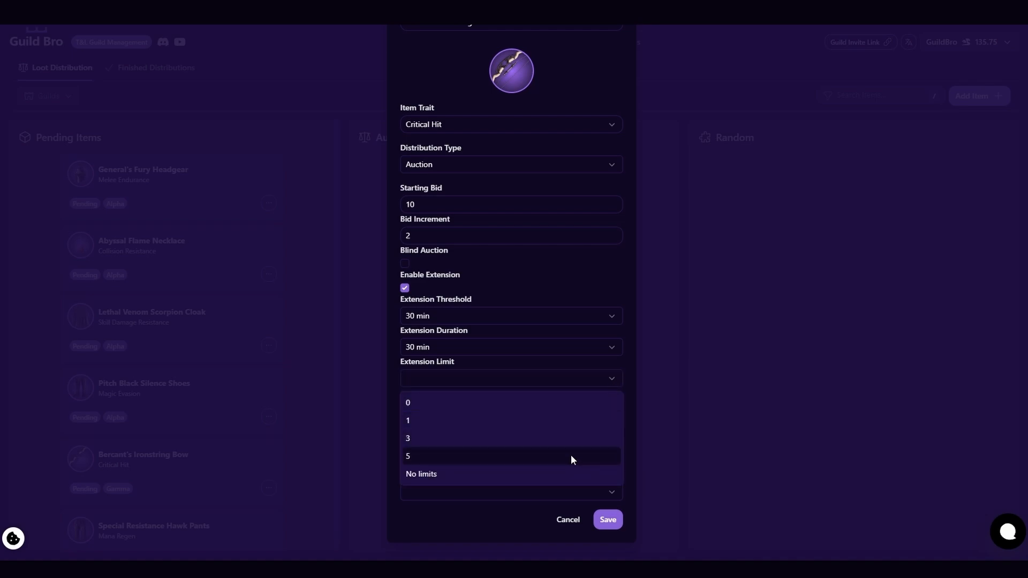
pyautogui.click(558, 462)
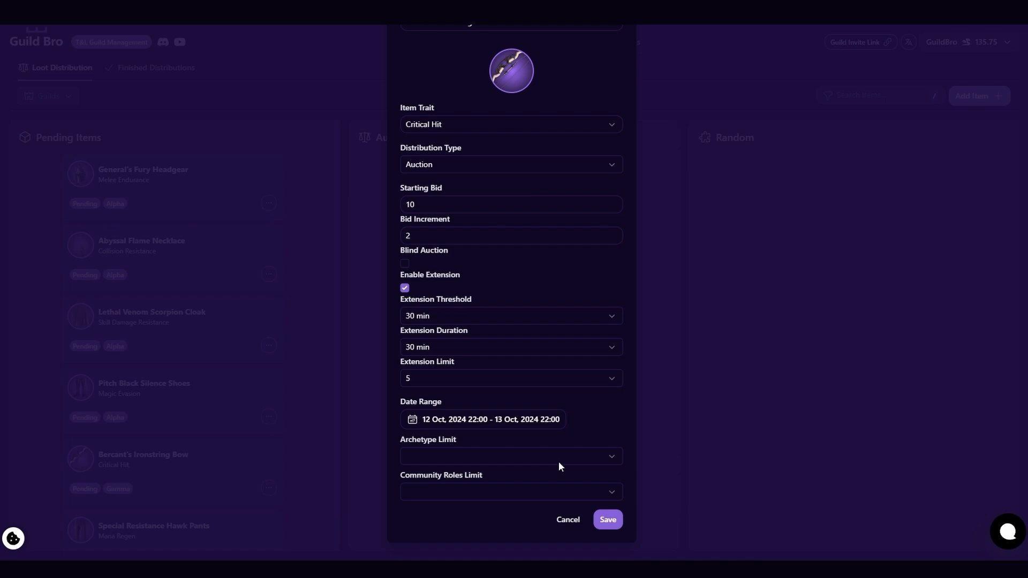
pyautogui.click(418, 378)
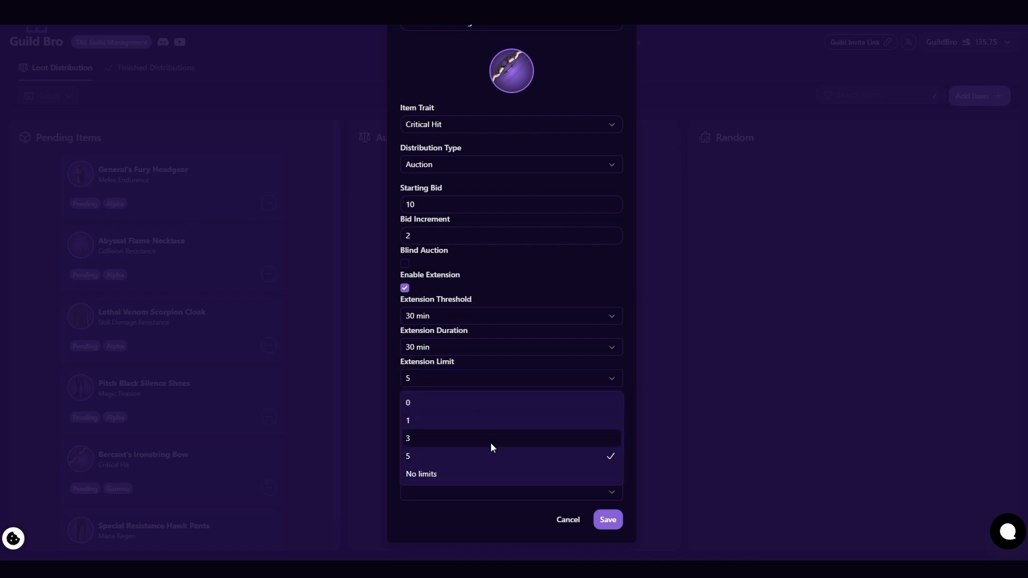
pyautogui.click(491, 443)
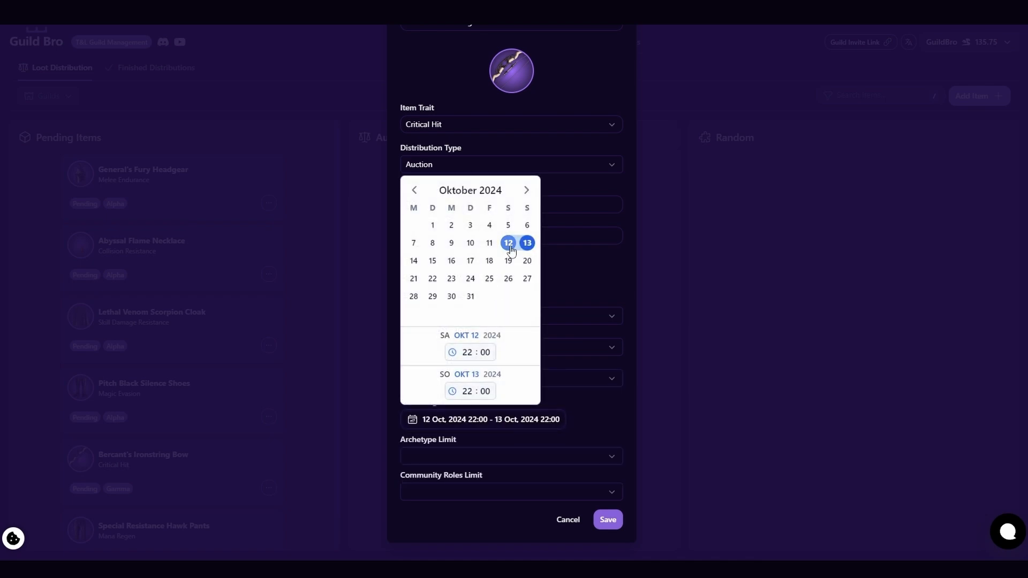
# Try limiting the auction to the DPS Ranged and Healer archetypes, and clear the archetype limit again.
pyautogui.click(606, 278)
pyautogui.click(602, 457)
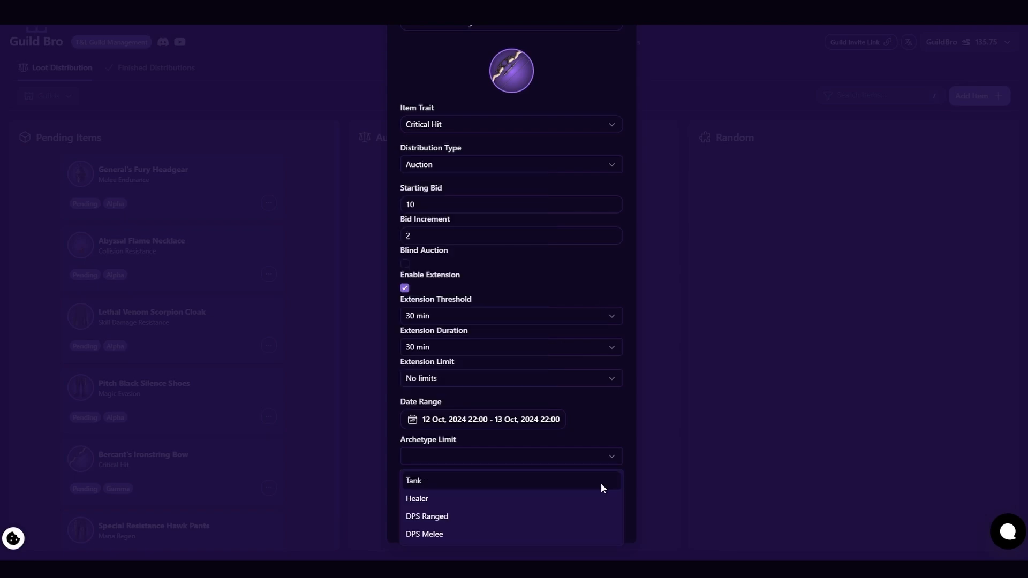
pyautogui.click(595, 516)
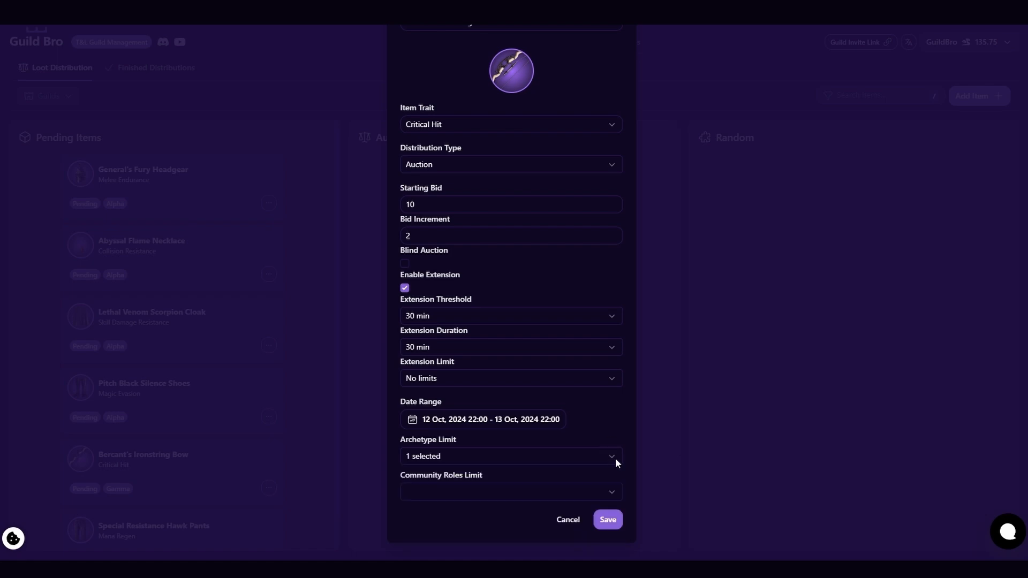
pyautogui.click(615, 457)
pyautogui.click(589, 501)
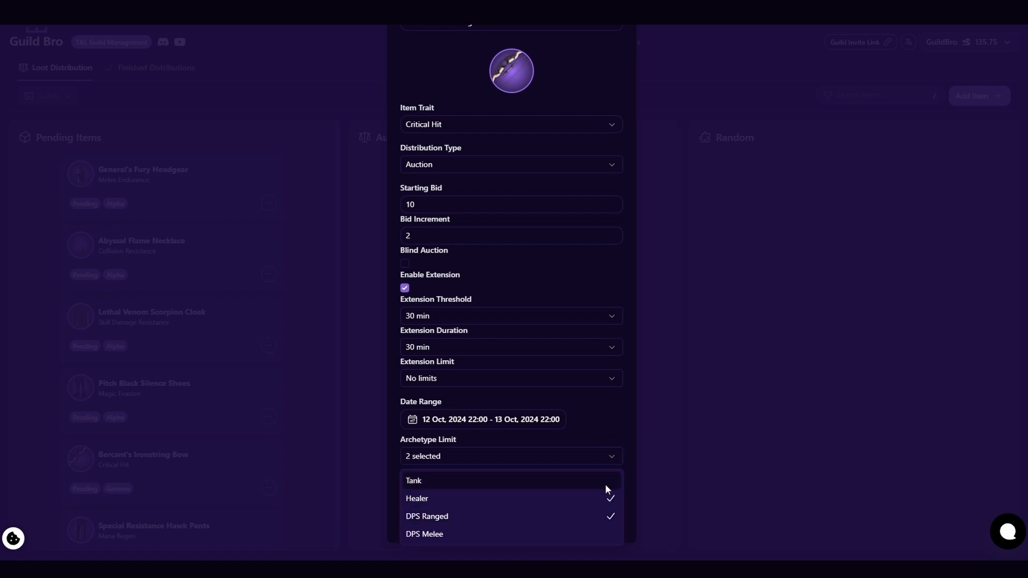
pyautogui.click(609, 499)
pyautogui.click(609, 515)
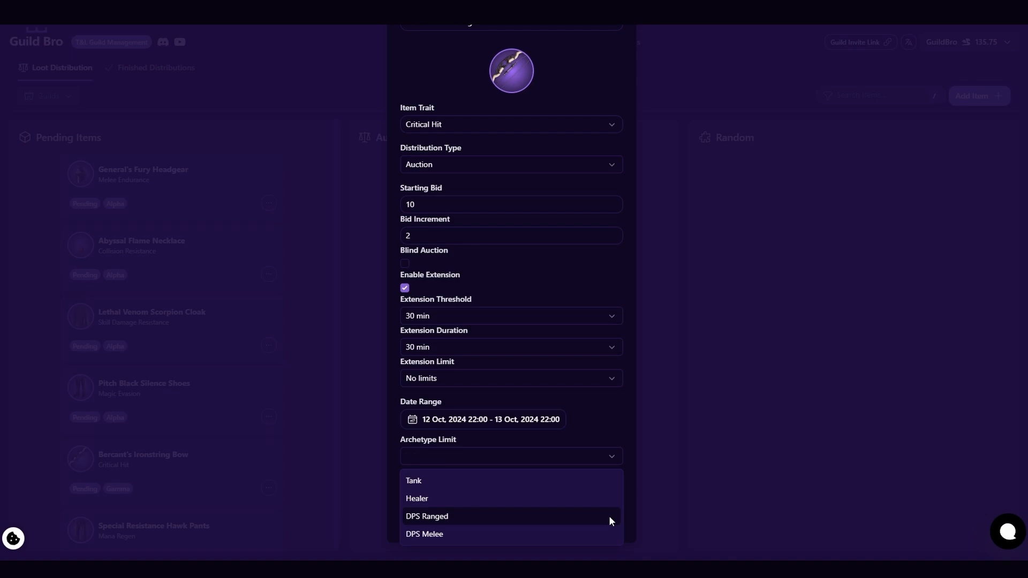
pyautogui.click(611, 409)
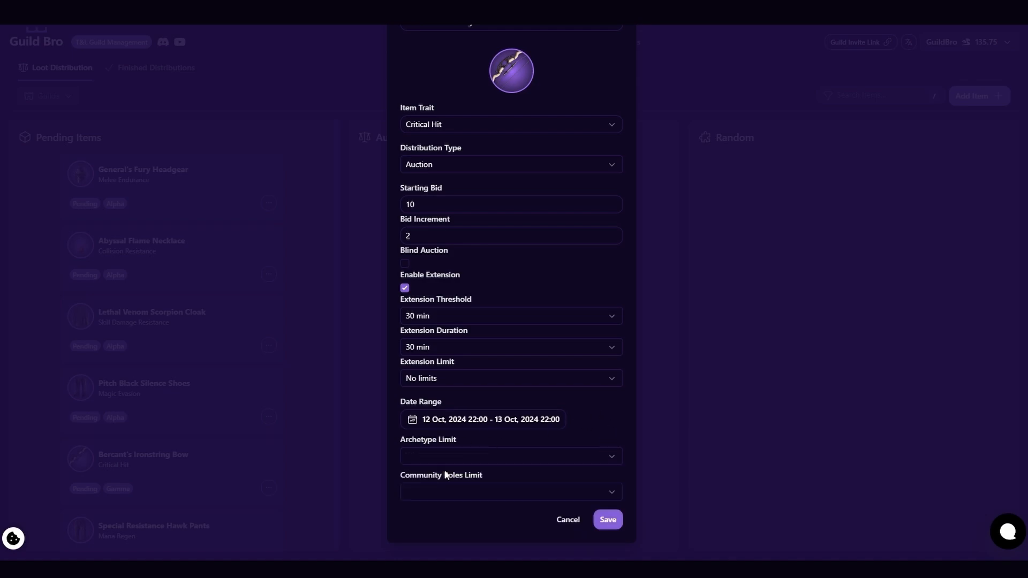
# Try limiting the auction to community roles such as Paladin, Heal/Bow, Heal/Staff and RDD Bow/Staff, and clear the roles limit again.
pyautogui.click(611, 492)
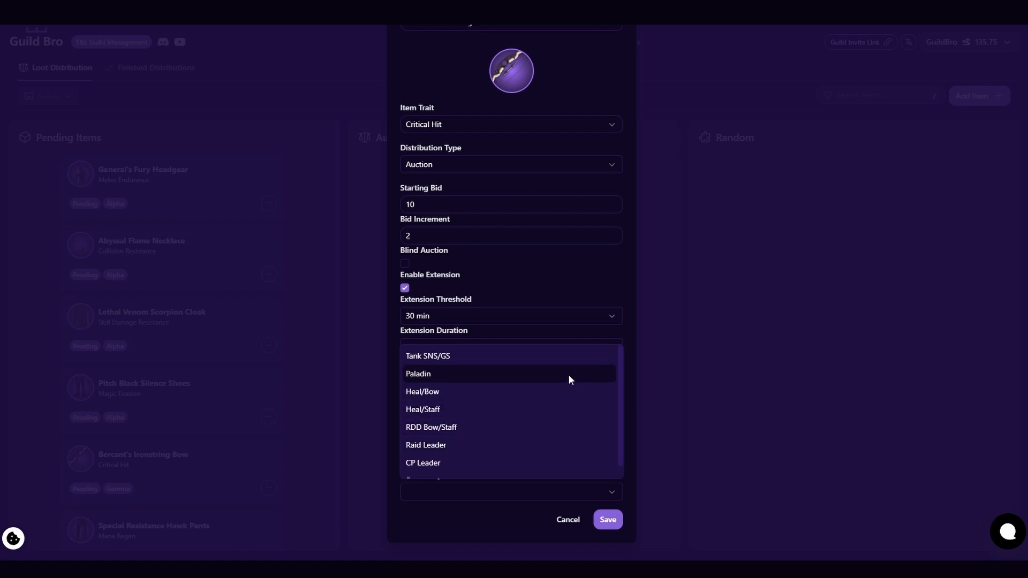
pyautogui.click(569, 374)
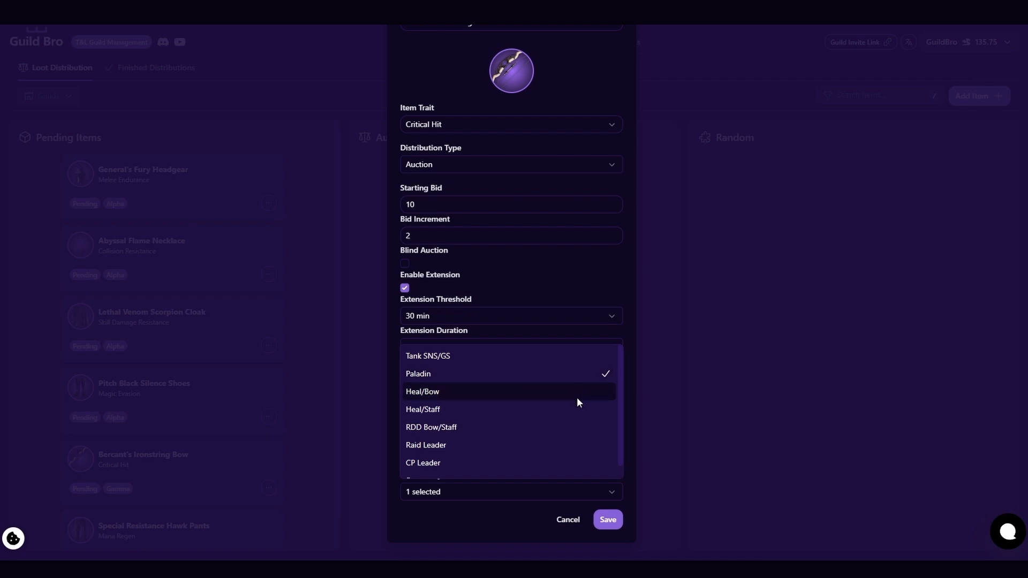
pyautogui.click(576, 396)
pyautogui.click(579, 414)
pyautogui.click(579, 428)
pyautogui.click(581, 442)
pyautogui.click(581, 442)
pyautogui.click(588, 428)
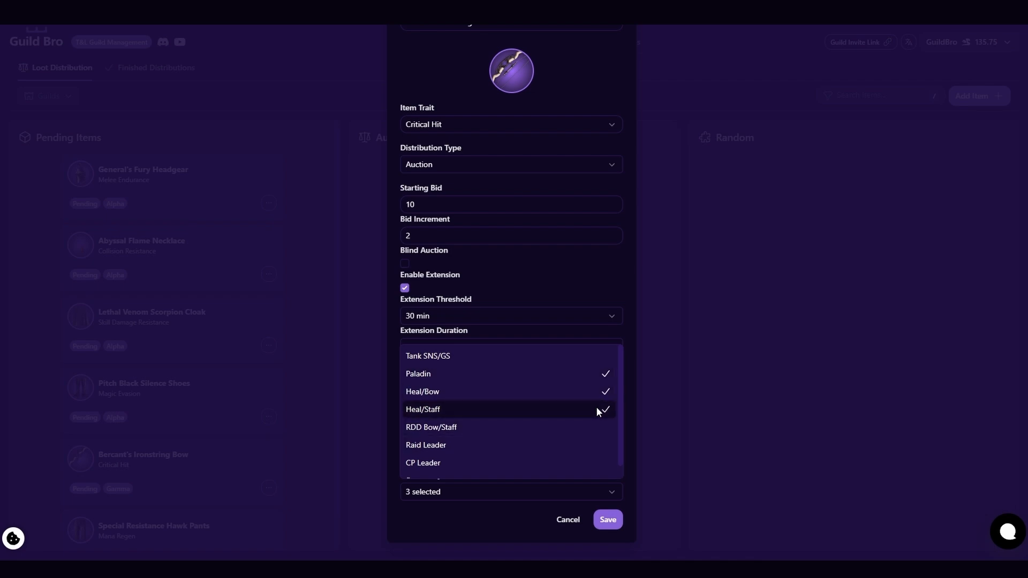
pyautogui.click(597, 409)
pyautogui.click(598, 388)
pyautogui.click(600, 373)
pyautogui.click(635, 284)
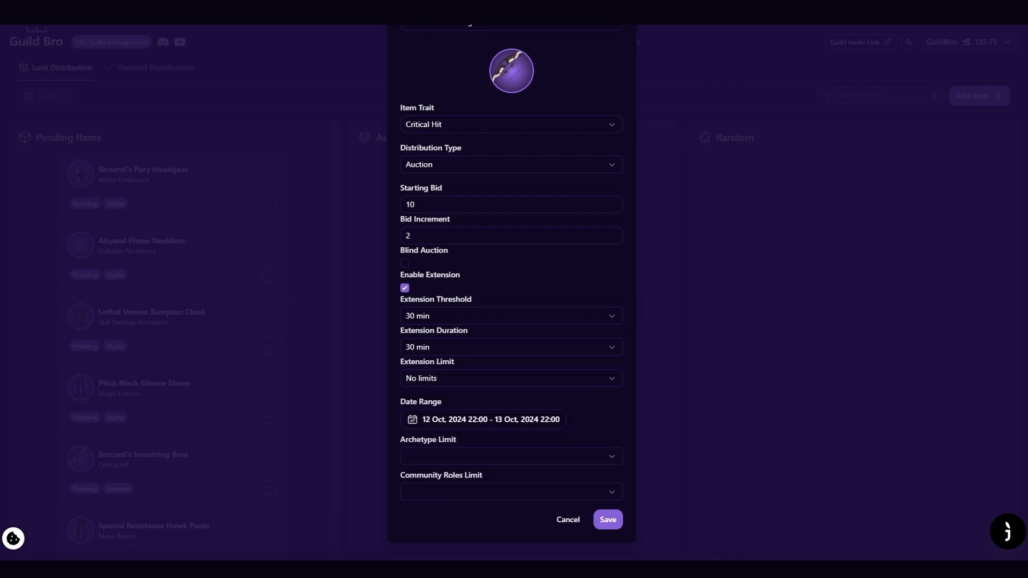
# Save the auction for Bercant's Ironstring Bow, and open the auction3 channel in Discord.
pyautogui.click(611, 528)
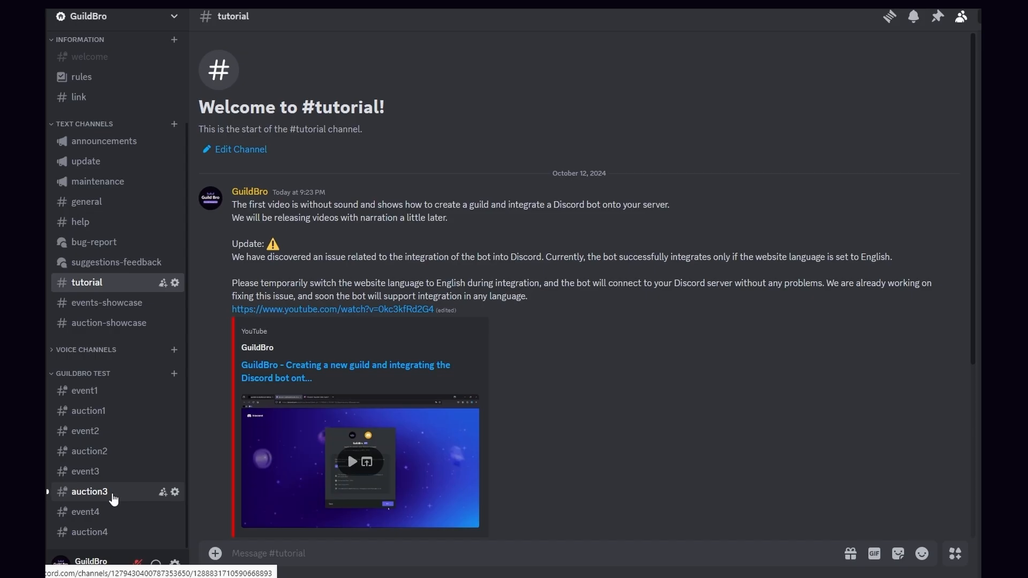
pyautogui.click(113, 495)
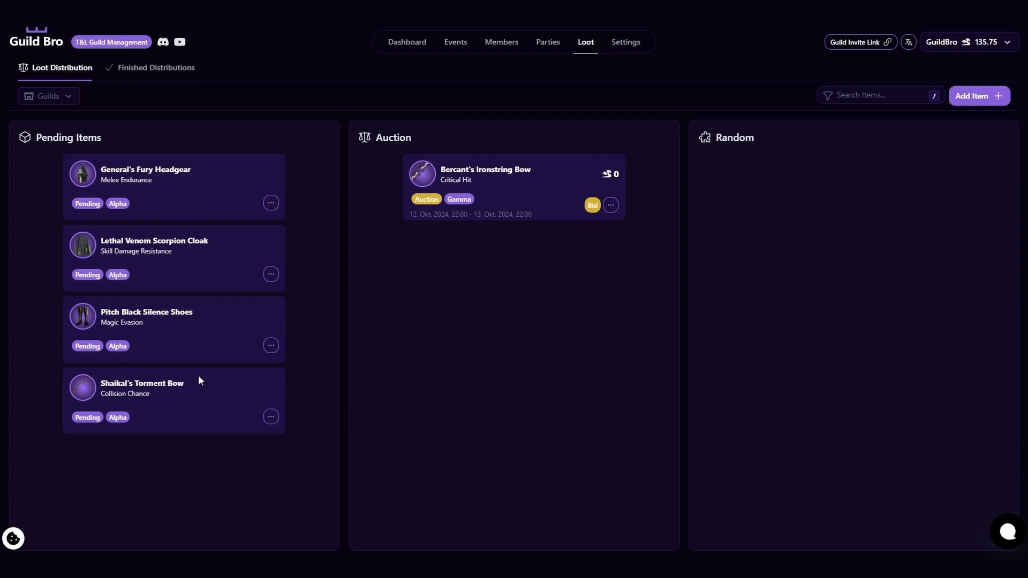
# Move the pending Shaikal's Torment Bow to Random distribution in Guild Bro, and save it without archetype or community roles limits.
pyautogui.moveTo(199, 381); pyautogui.dragTo(886, 155)
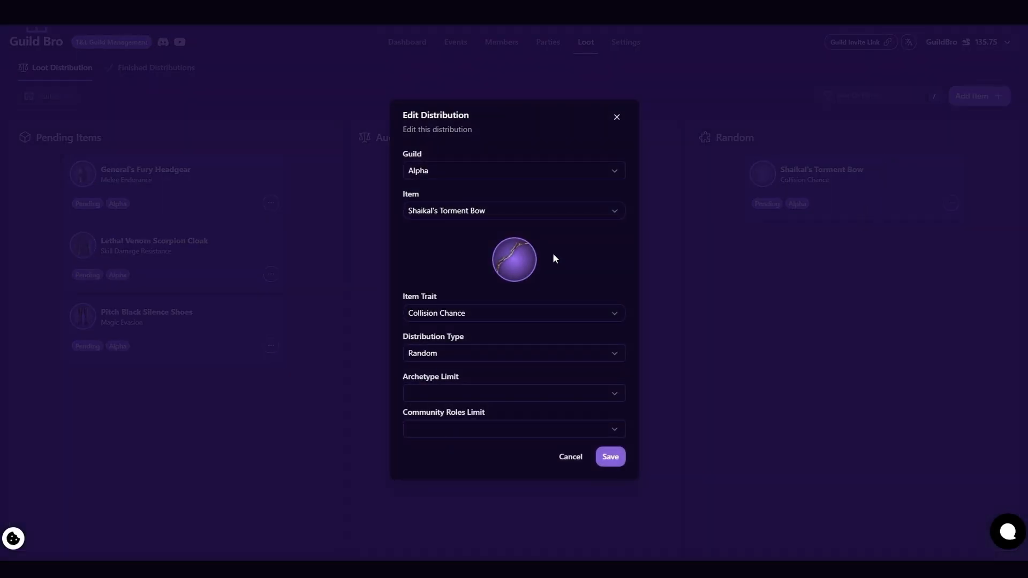
pyautogui.click(609, 394)
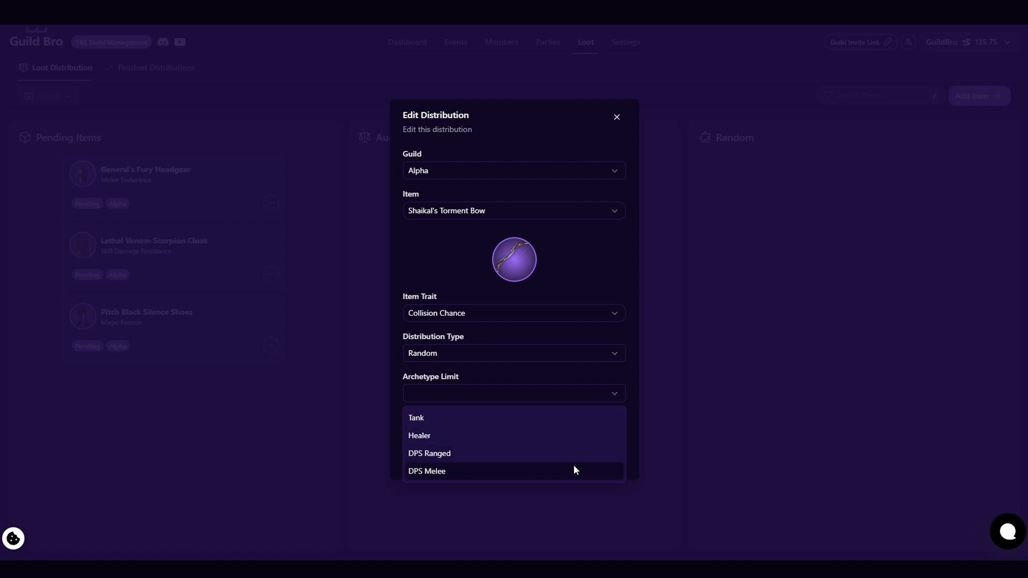
pyautogui.click(611, 387)
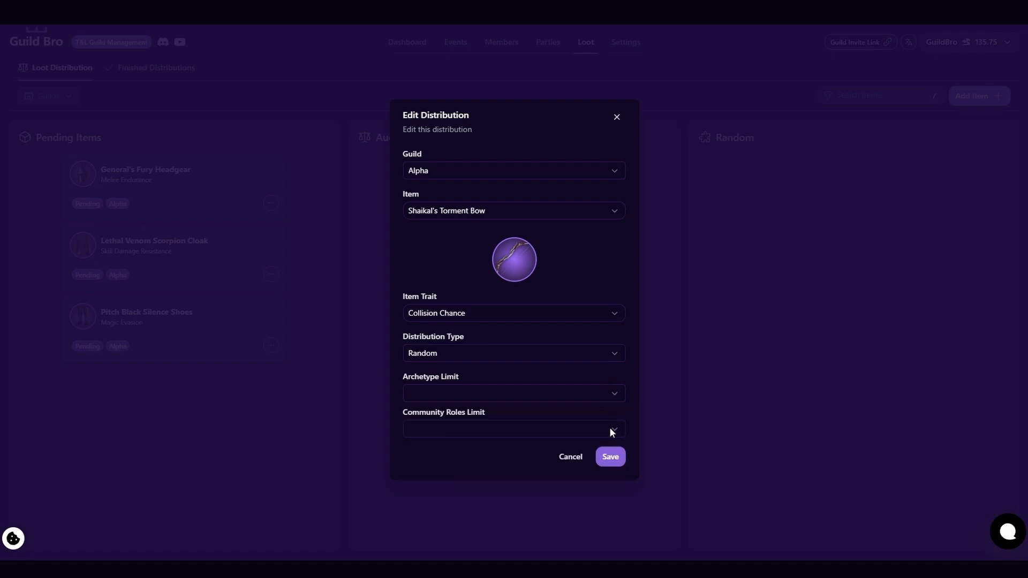
pyautogui.click(611, 429)
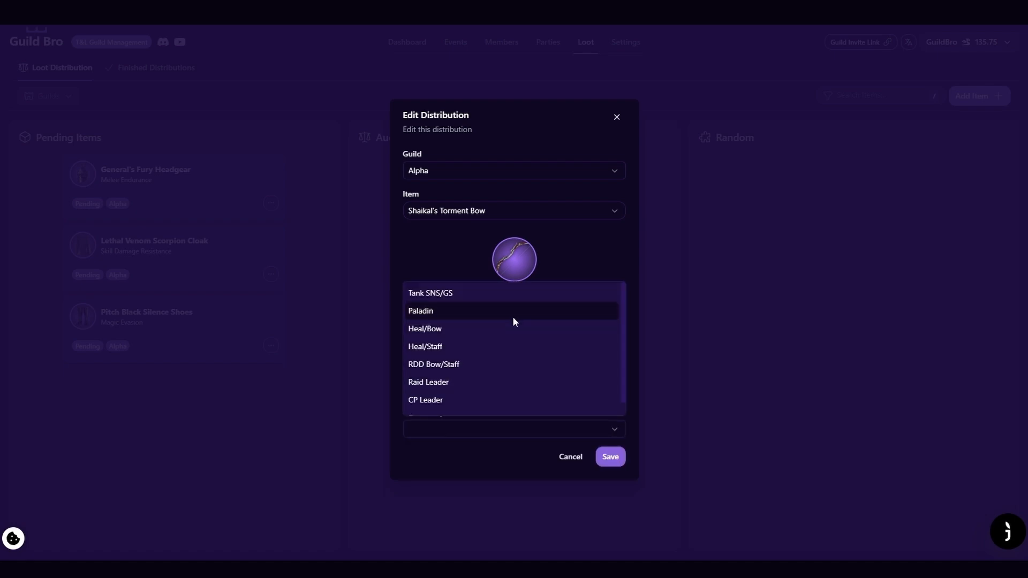
pyautogui.scroll(-1, 509, 323)
pyautogui.scroll(1, 509, 324)
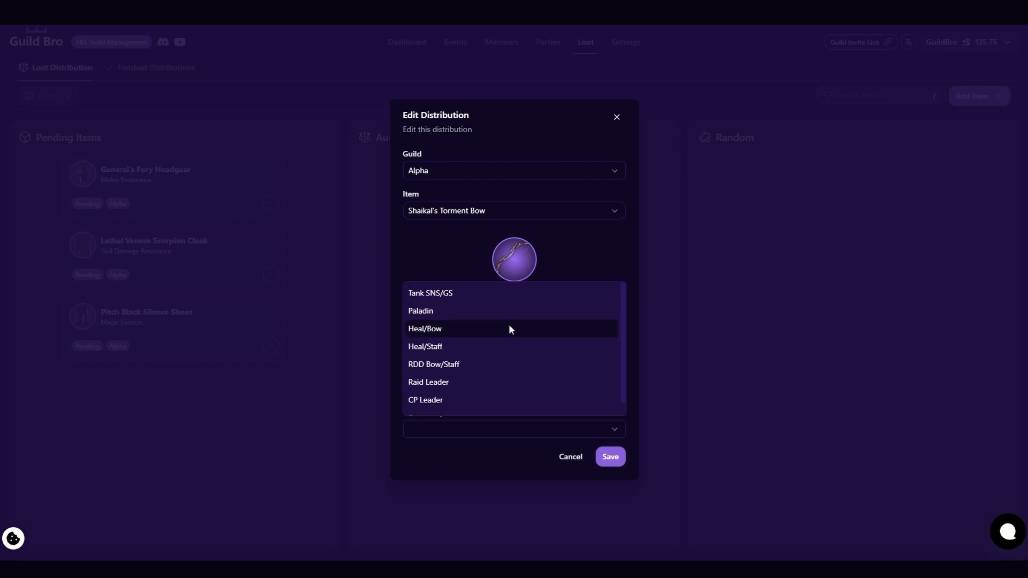
pyautogui.click(611, 465)
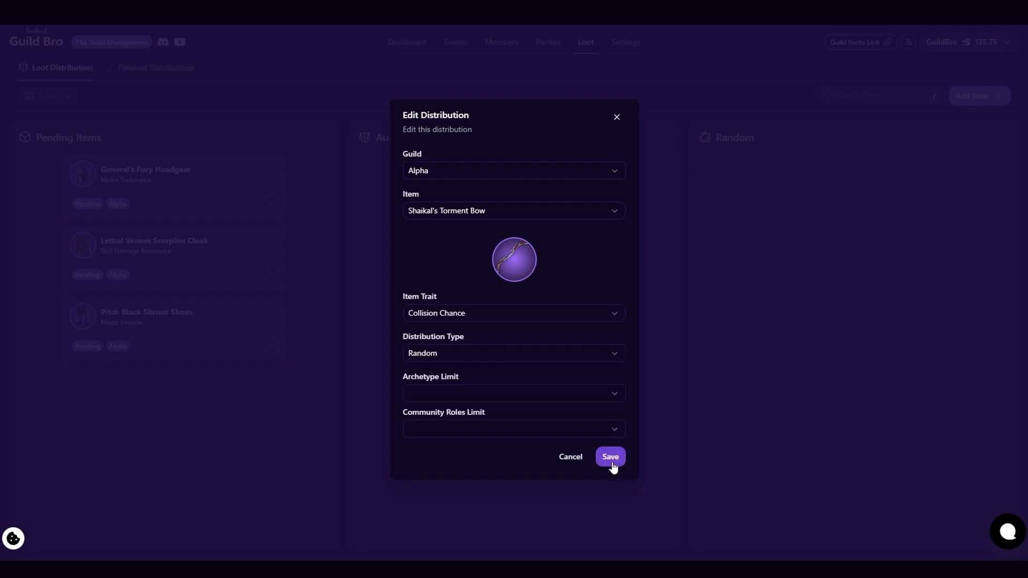
pyautogui.click(612, 466)
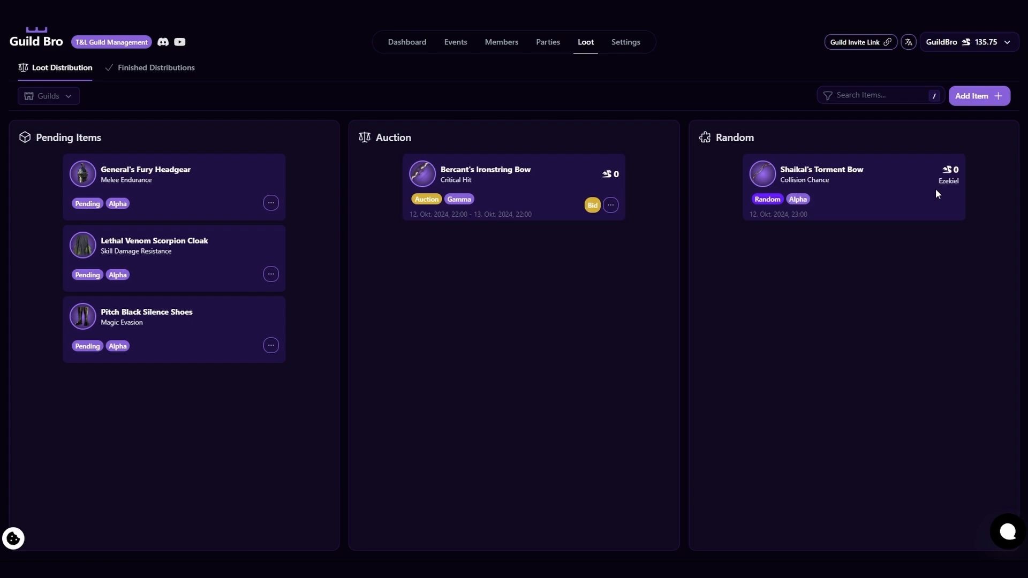